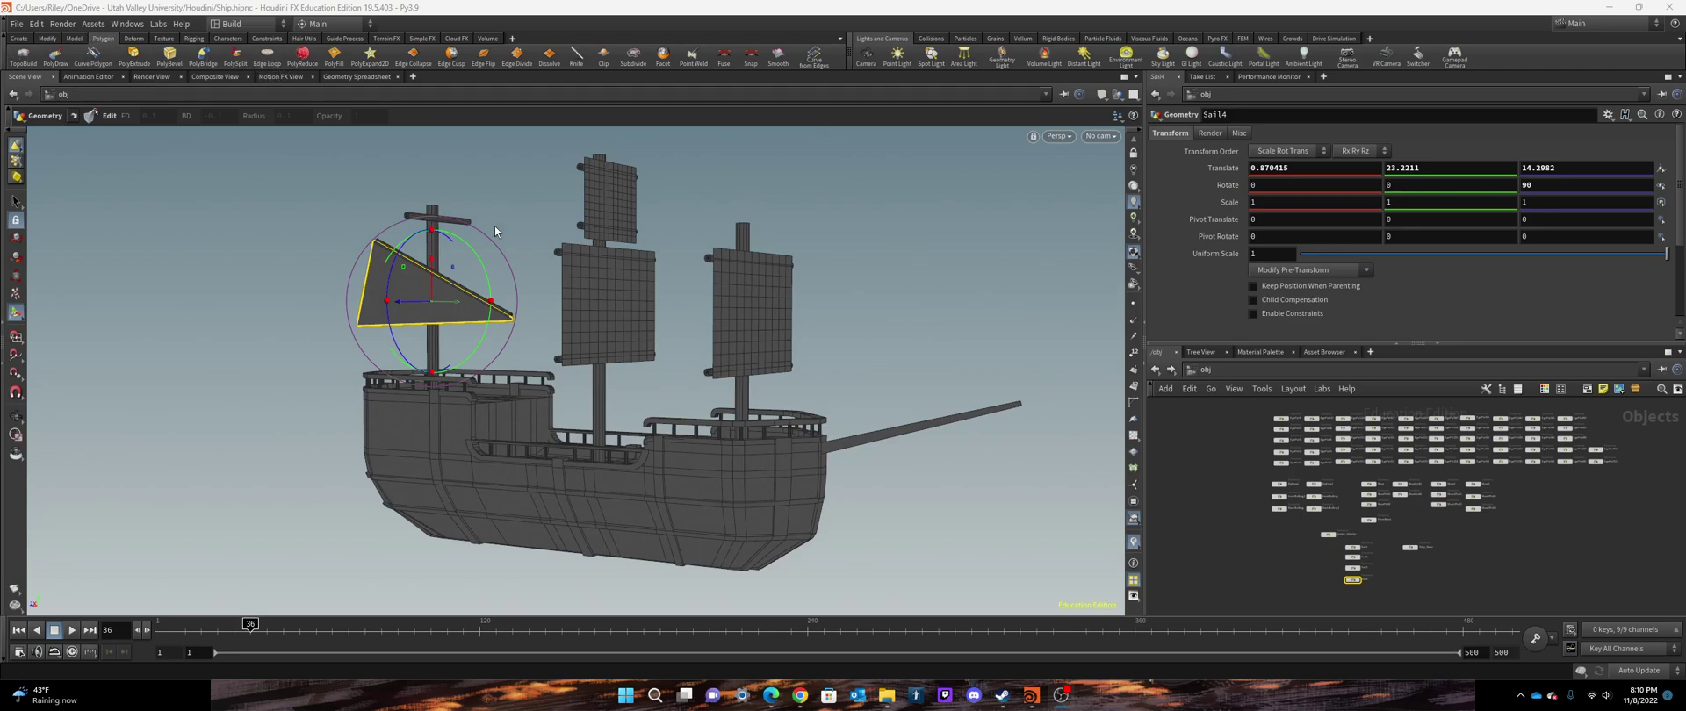
Open the geometry network of the triangular sail, Sail4
{"action": "left_click_drag", "start_coordinate": [537, 274], "coordinate": [576, 293], "text": "alt"}
{"action": "middle_click_drag", "start_coordinate": [587, 288], "coordinate": [687, 295], "text": "alt"}
{"action": "left_click_drag", "start_coordinate": [641, 283], "coordinate": [611, 282], "text": "alt"}
{"action": "middle_click_drag", "start_coordinate": [638, 308], "coordinate": [567, 318], "text": "alt"}
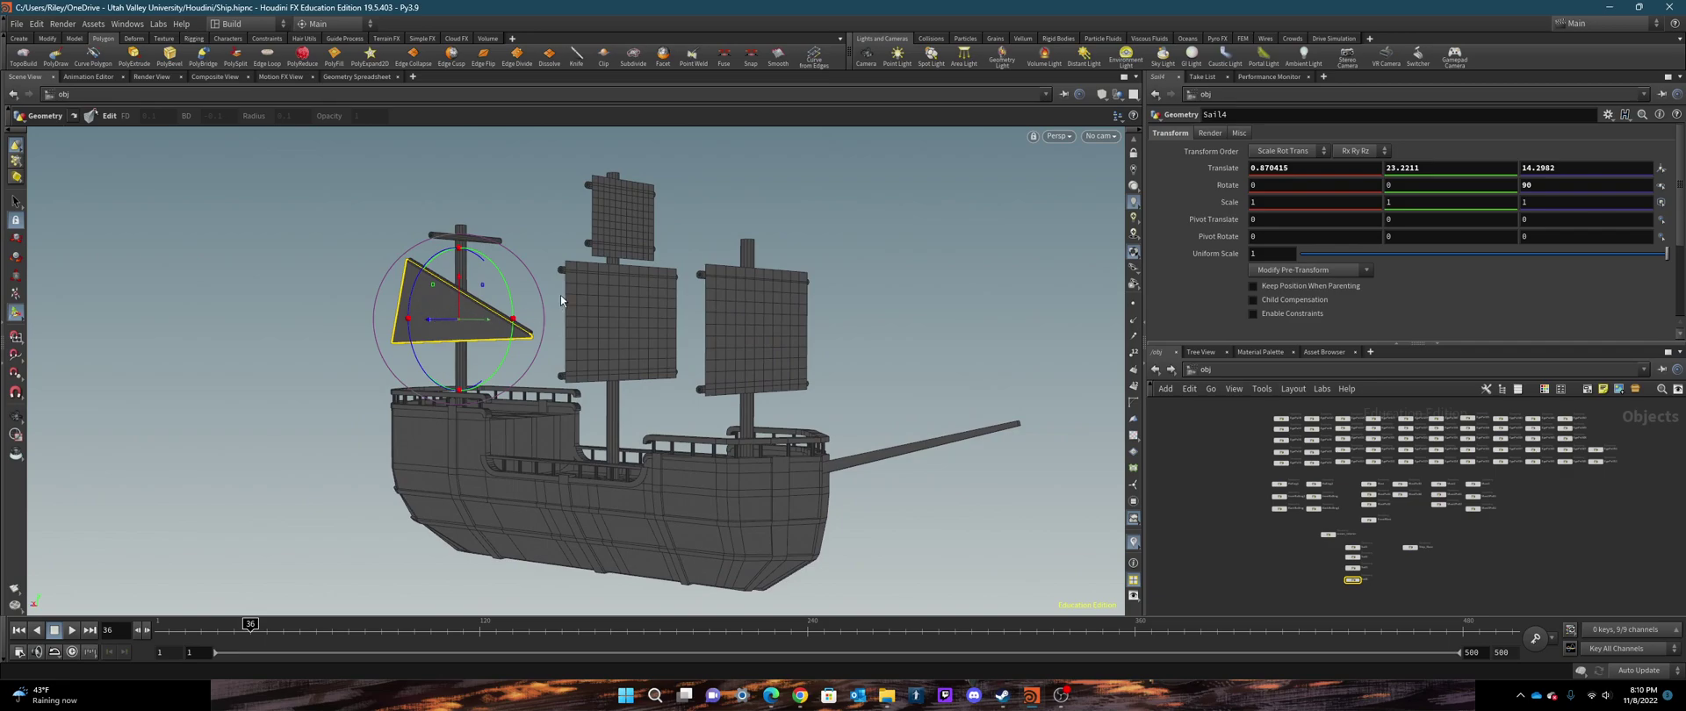
{"action": "left_click", "coordinate": [19, 38]}
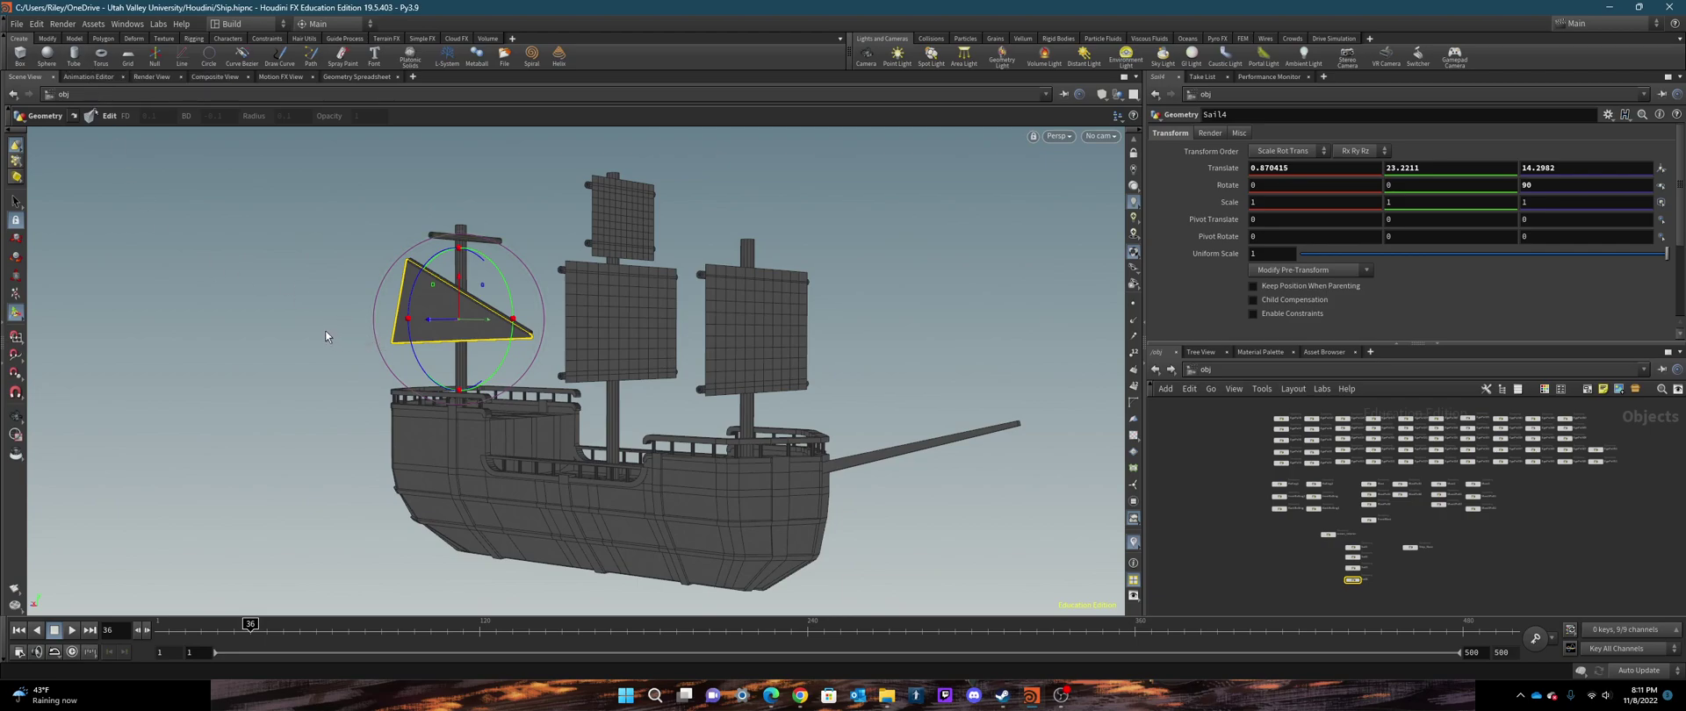
{"action": "left_click_drag", "start_coordinate": [325, 332], "coordinate": [515, 330], "text": "alt"}
{"action": "key", "text": "Return"}
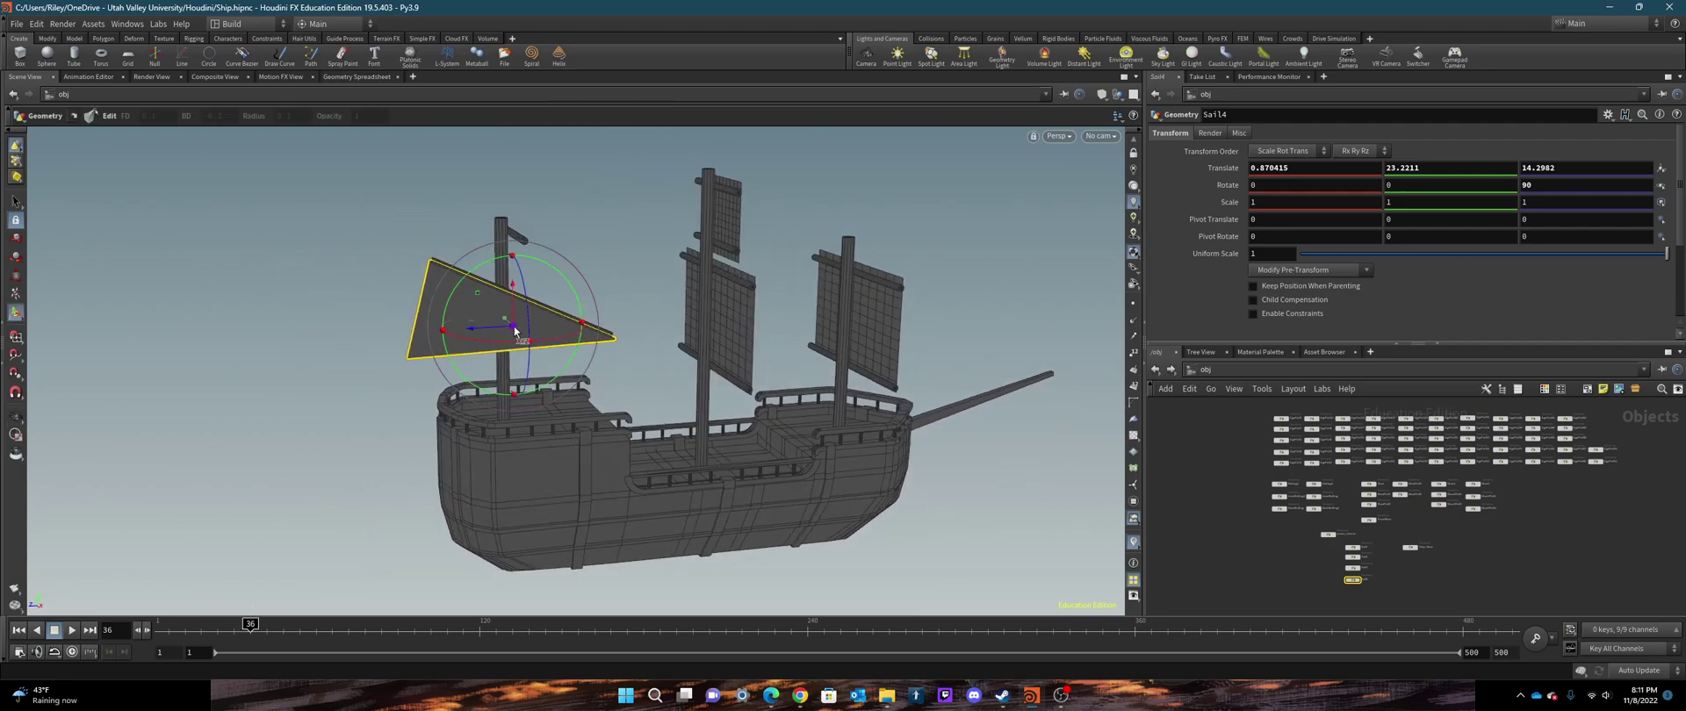
{"action": "double_click", "coordinate": [1357, 581]}
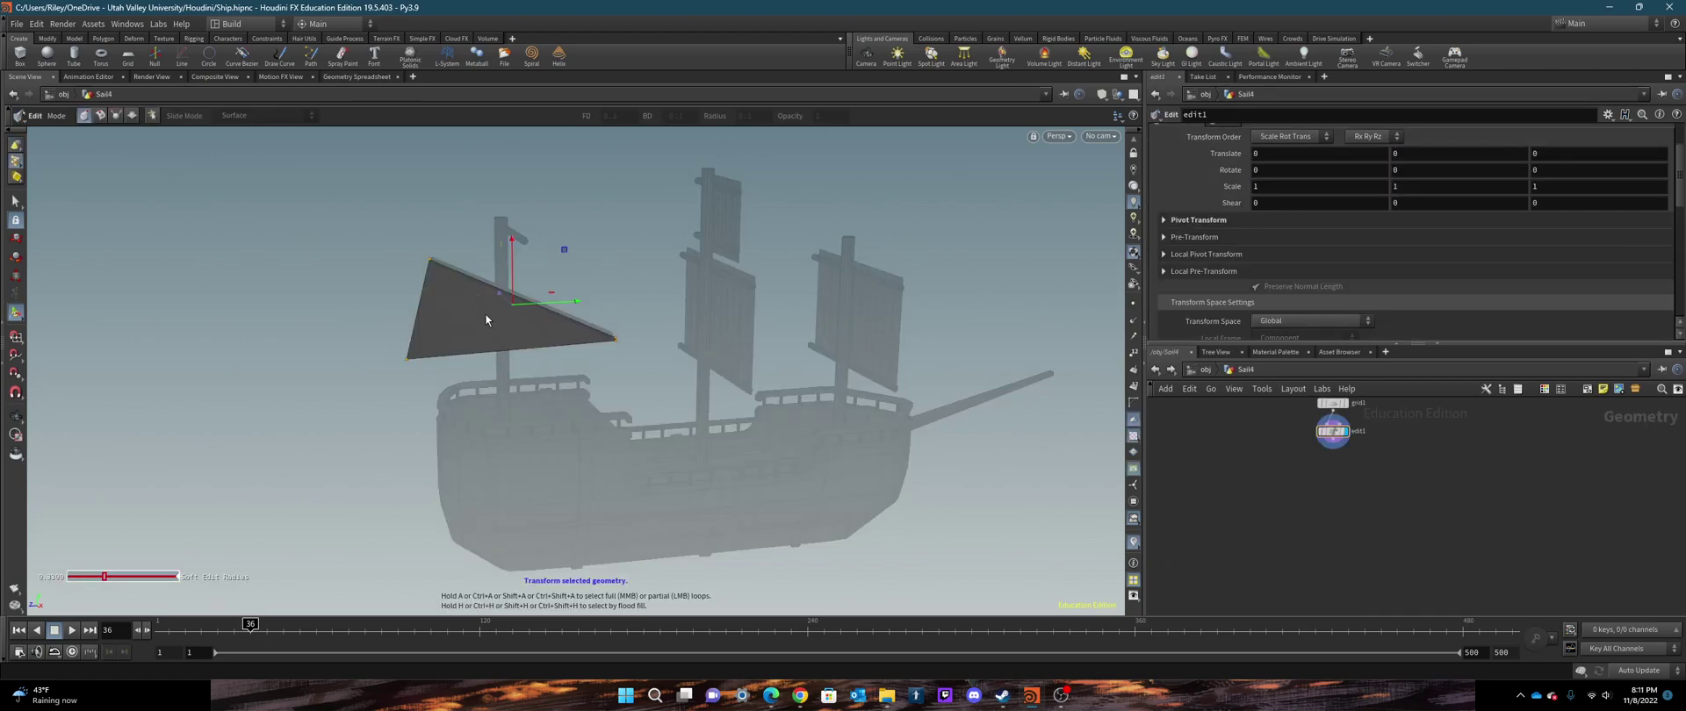
Try the sail's grid with 3 rows and 3 columns, and restore both to 2
{"action": "left_click_drag", "start_coordinate": [610, 343], "coordinate": [527, 324], "text": "alt"}
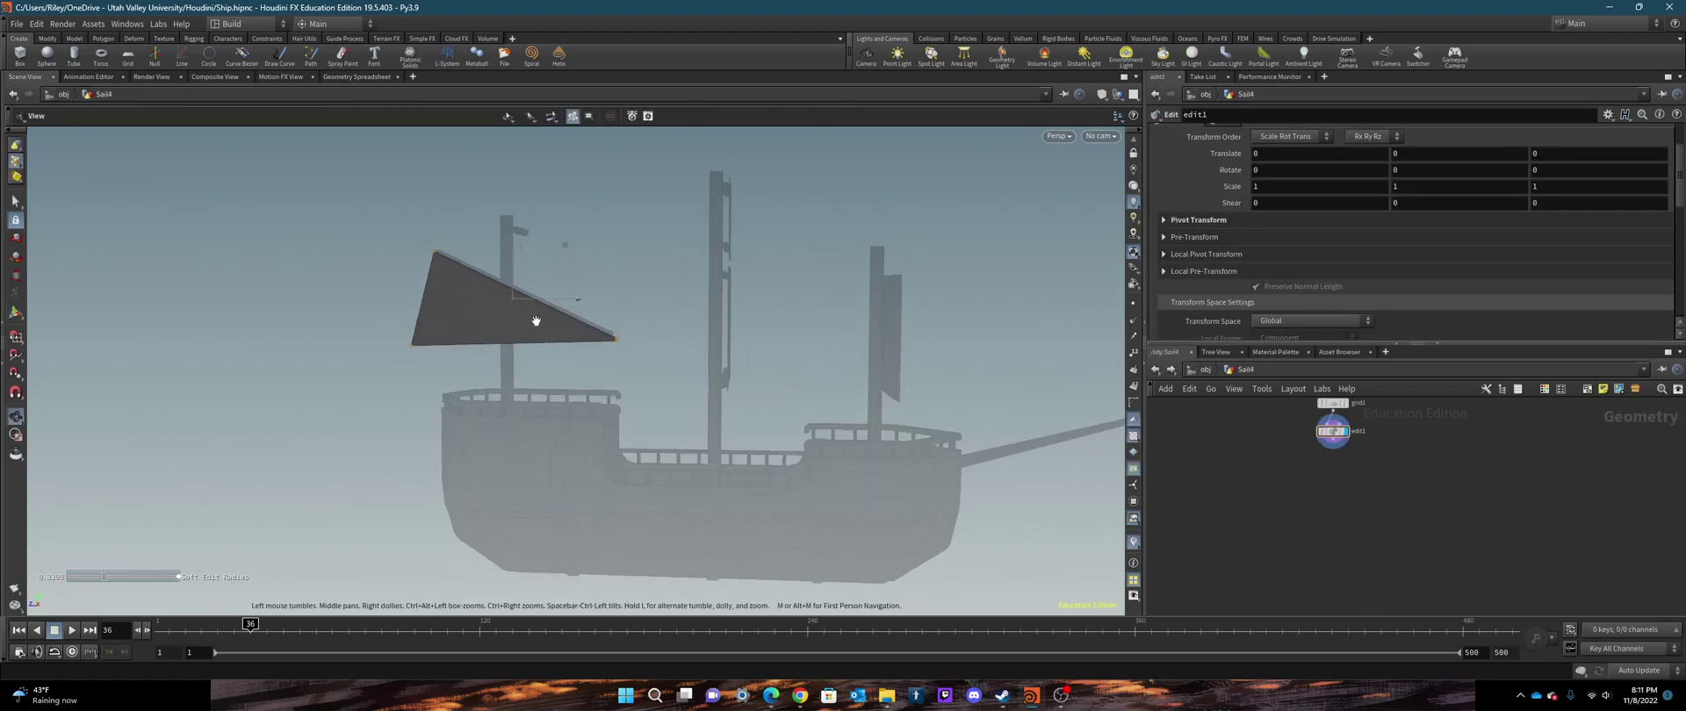
{"action": "middle_click_drag", "start_coordinate": [527, 324], "coordinate": [672, 338], "text": "alt"}
{"action": "right_click_drag", "start_coordinate": [671, 338], "coordinate": [561, 388], "text": "alt"}
{"action": "left_click_drag", "start_coordinate": [561, 387], "coordinate": [598, 389], "text": "alt"}
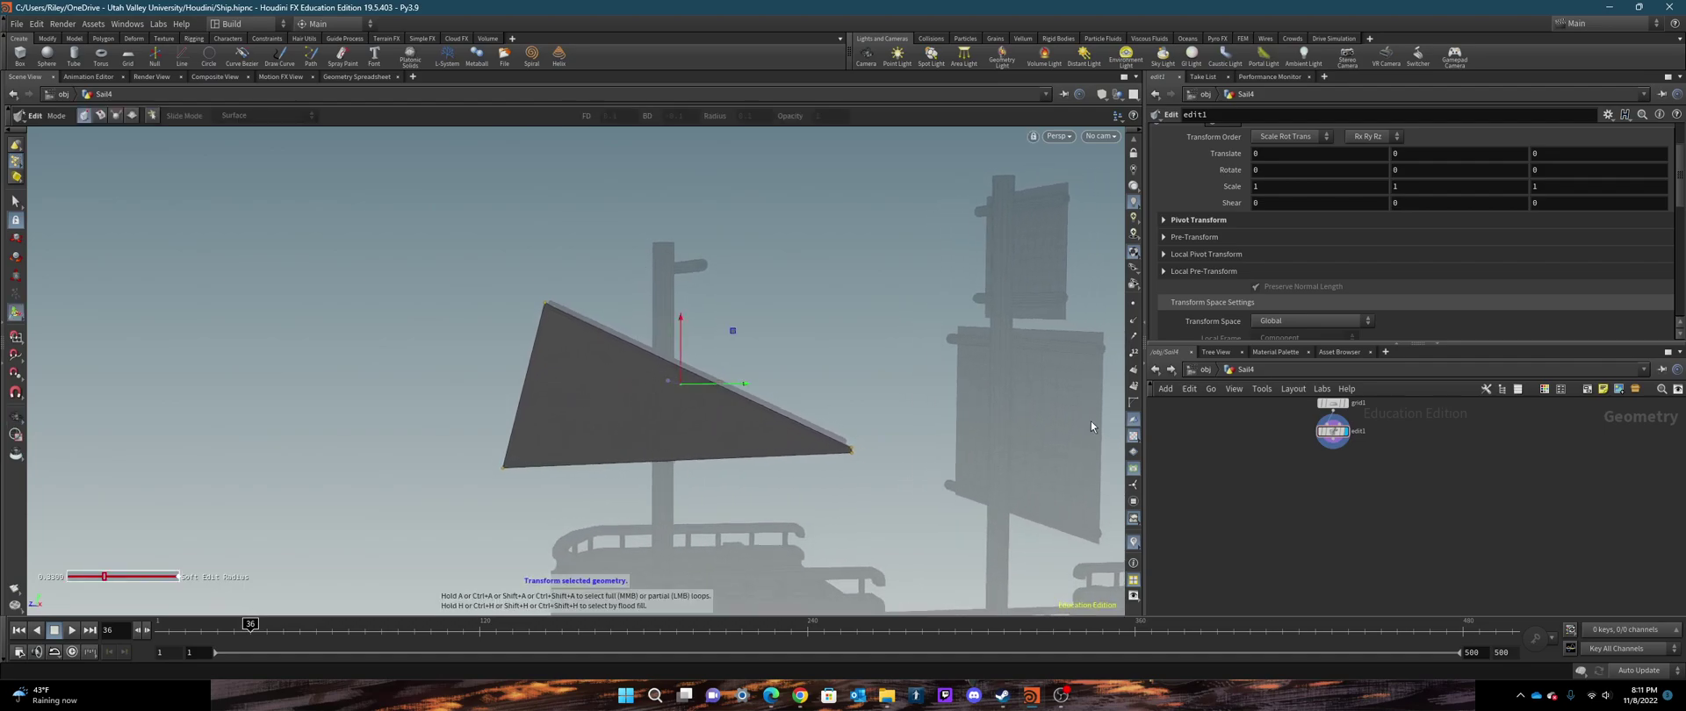
{"action": "left_click", "coordinate": [1333, 404]}
{"action": "left_click", "coordinate": [1332, 431]}
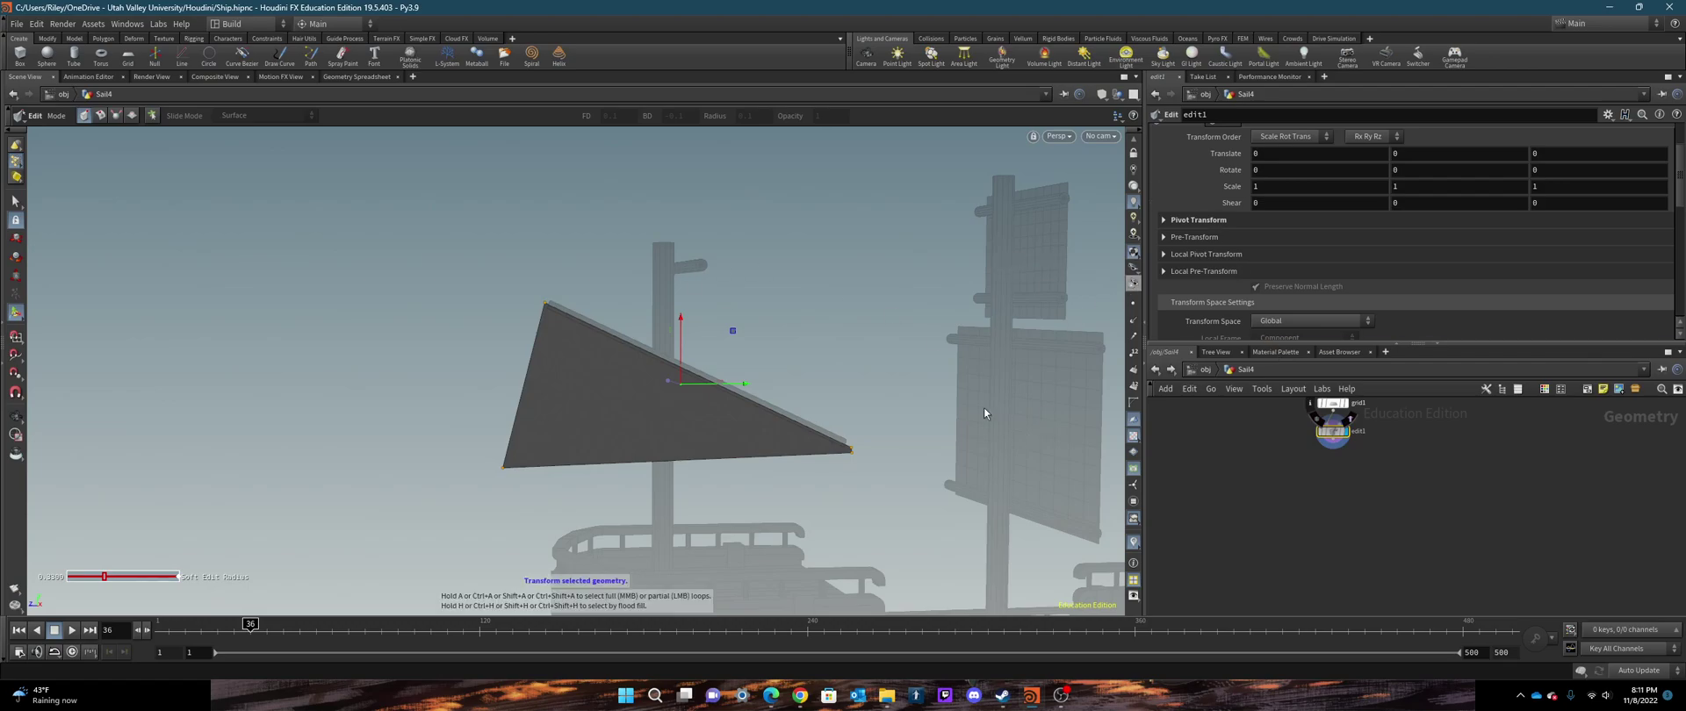
{"action": "left_click", "coordinate": [1333, 404]}
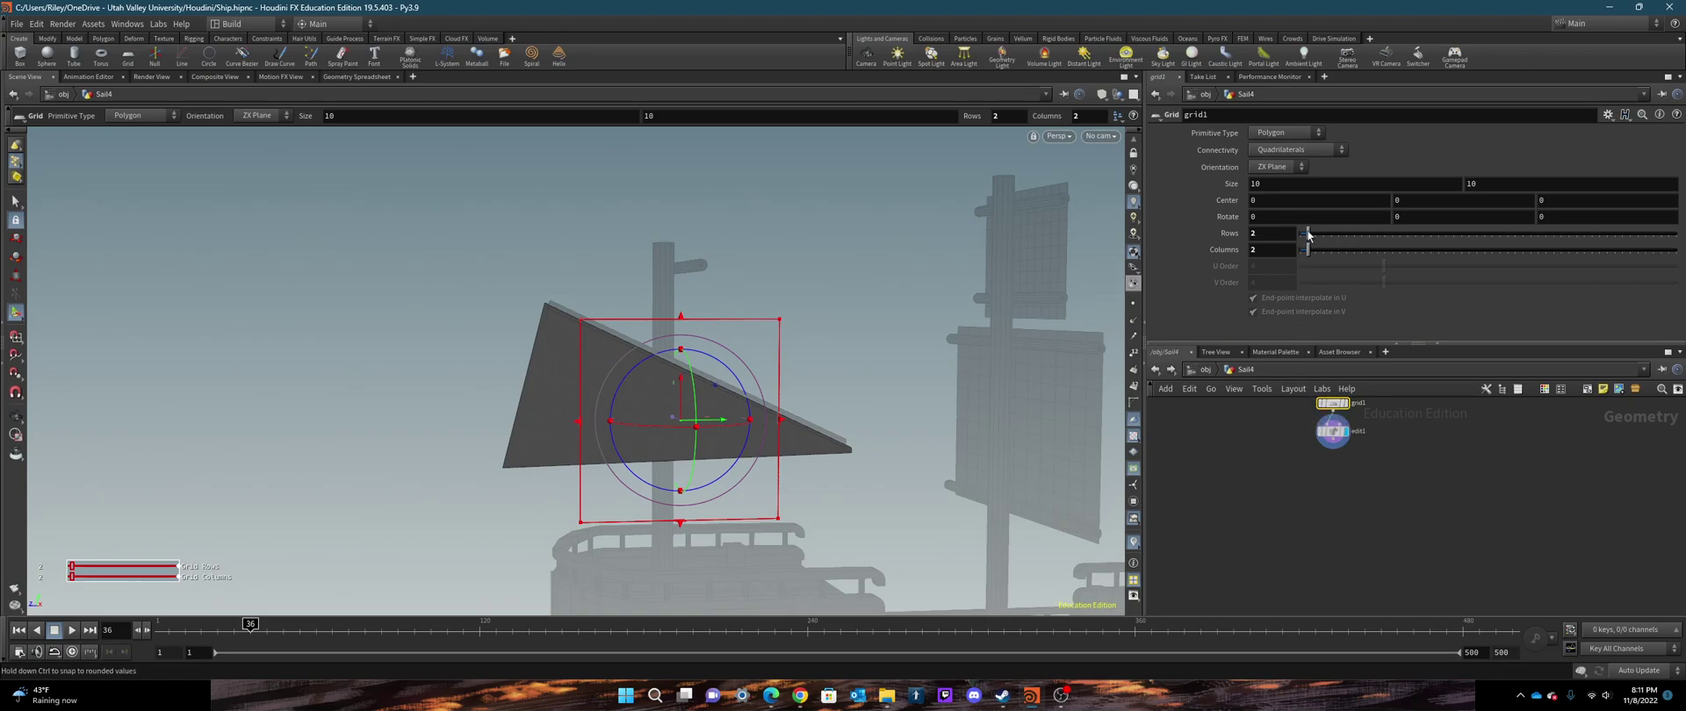
{"action": "mouse_move", "coordinate": [1309, 233]}
{"action": "left_mouse_down"}
{"action": "mouse_move", "coordinate": [1355, 235]}
{"action": "mouse_move", "coordinate": [1323, 252]}
{"action": "mouse_move", "coordinate": [1355, 257]}
{"action": "mouse_move", "coordinate": [1336, 257]}
{"action": "mouse_move", "coordinate": [1419, 257]}
{"action": "mouse_move", "coordinate": [1316, 259]}
{"action": "mouse_move", "coordinate": [1315, 236]}
{"action": "left_mouse_up"}
{"action": "key", "text": "Escape"}
{"action": "left_click_drag", "start_coordinate": [772, 348], "coordinate": [855, 418]}
{"action": "key", "text": "Return"}
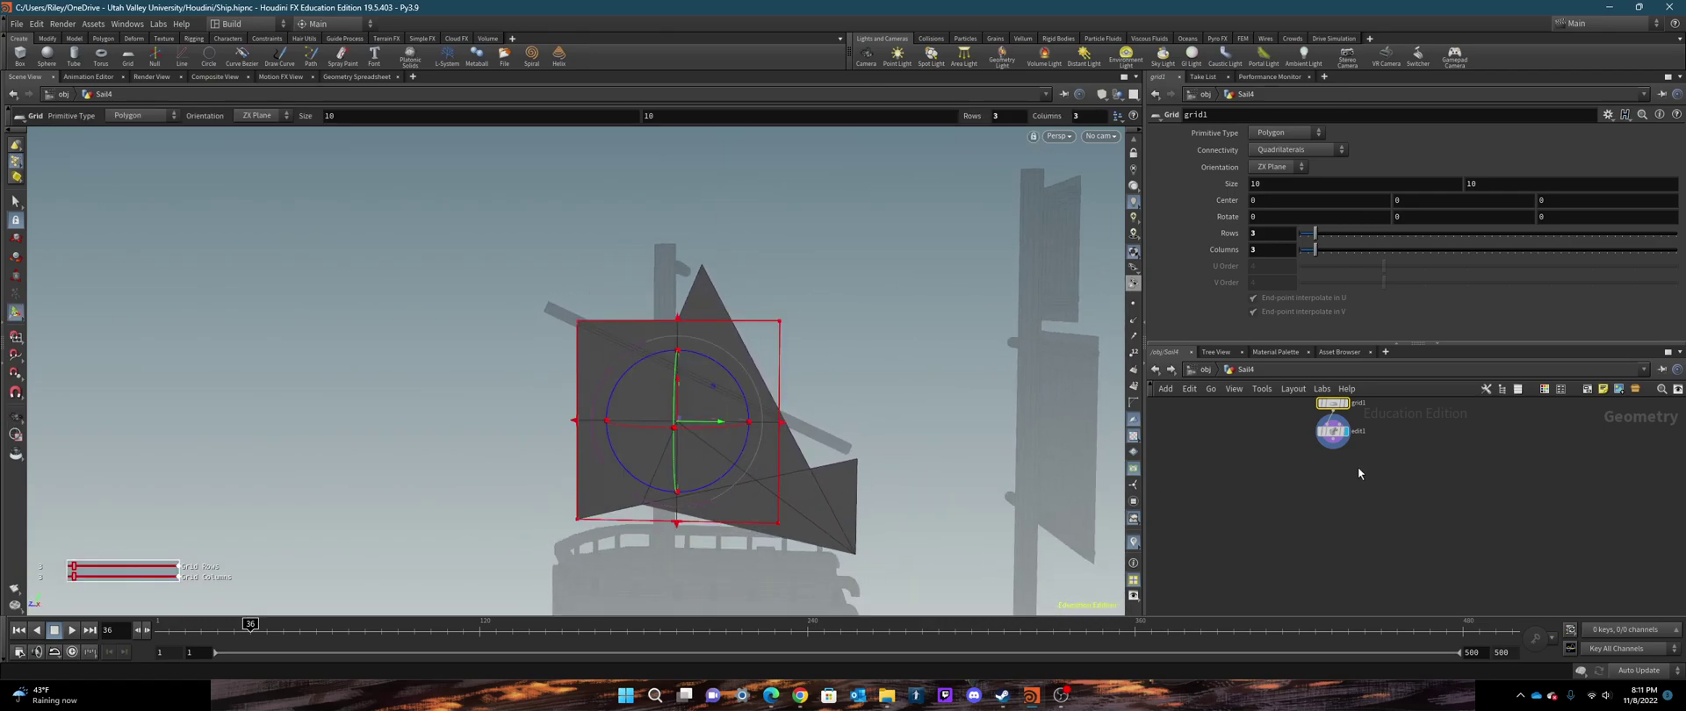
{"action": "left_click_drag", "start_coordinate": [1316, 234], "coordinate": [1308, 250]}
{"action": "left_click", "coordinate": [1332, 430]}
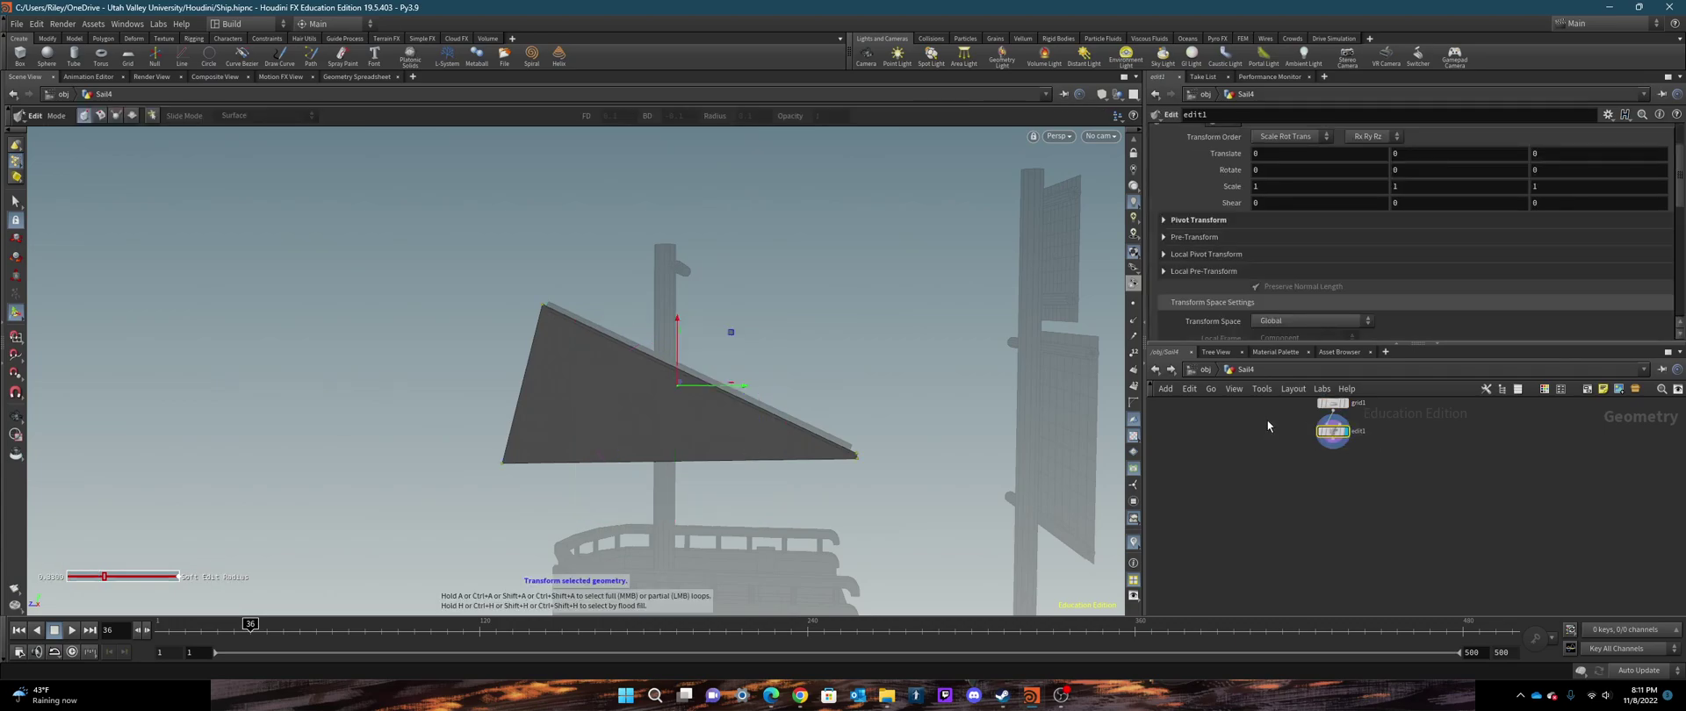
Delete the edit node and set the sail grid to 17 rows and 22 columns
{"action": "key", "text": "Delete"}
{"action": "left_click_drag", "start_coordinate": [1308, 251], "coordinate": [1462, 250]}
{"action": "left_click_drag", "start_coordinate": [1308, 233], "coordinate": [1423, 233]}
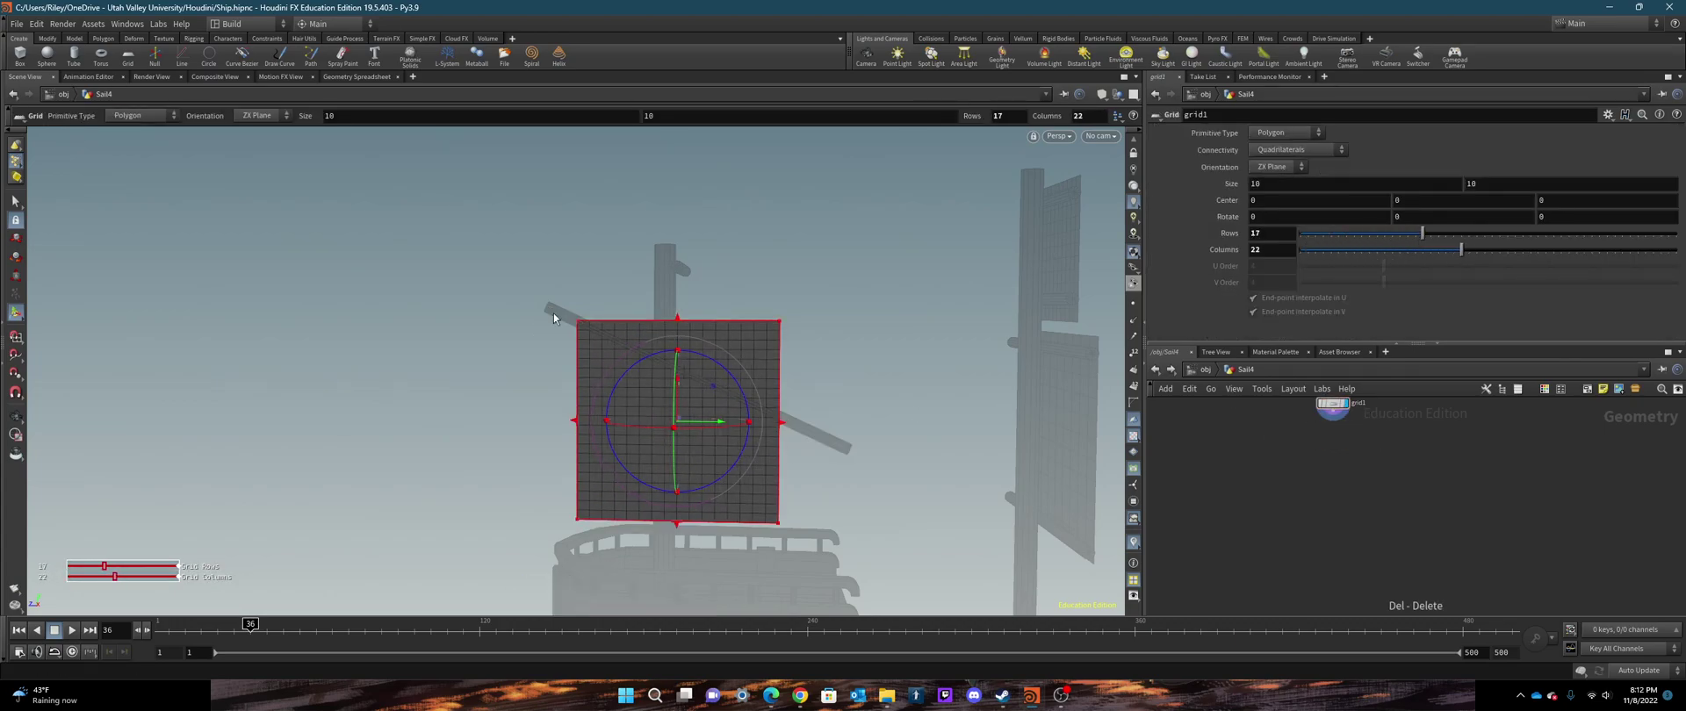
Try reshaping the square grid by moving groups of points in its upper-right corner vertically
{"action": "left_click", "coordinate": [16, 202]}
{"action": "left_click_drag", "start_coordinate": [659, 271], "coordinate": [823, 383]}
{"action": "key", "text": "t"}
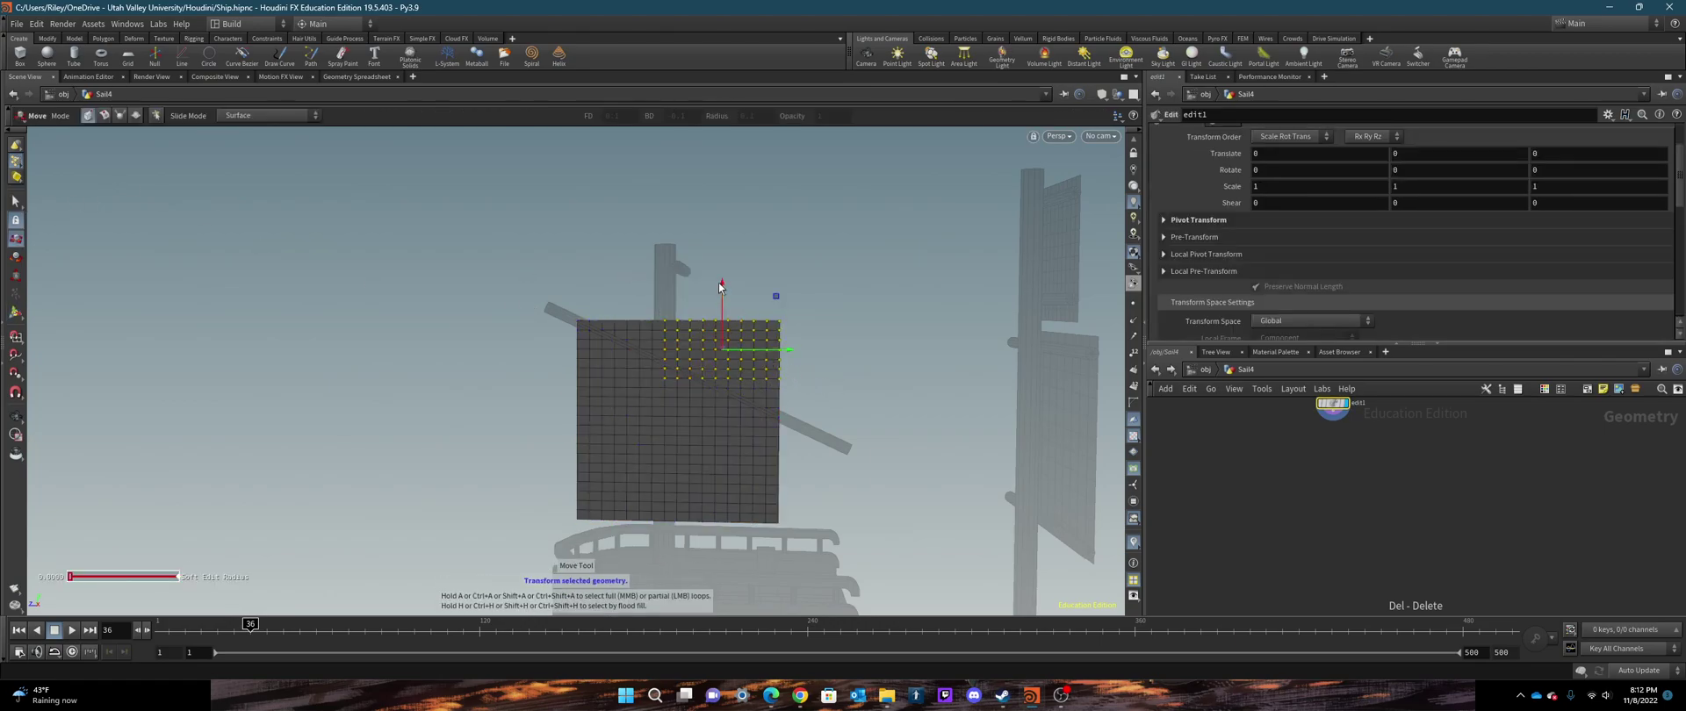
{"action": "left_click_drag", "start_coordinate": [721, 287], "coordinate": [795, 372]}
{"action": "left_click", "coordinate": [16, 202]}
{"action": "key", "text": "t"}
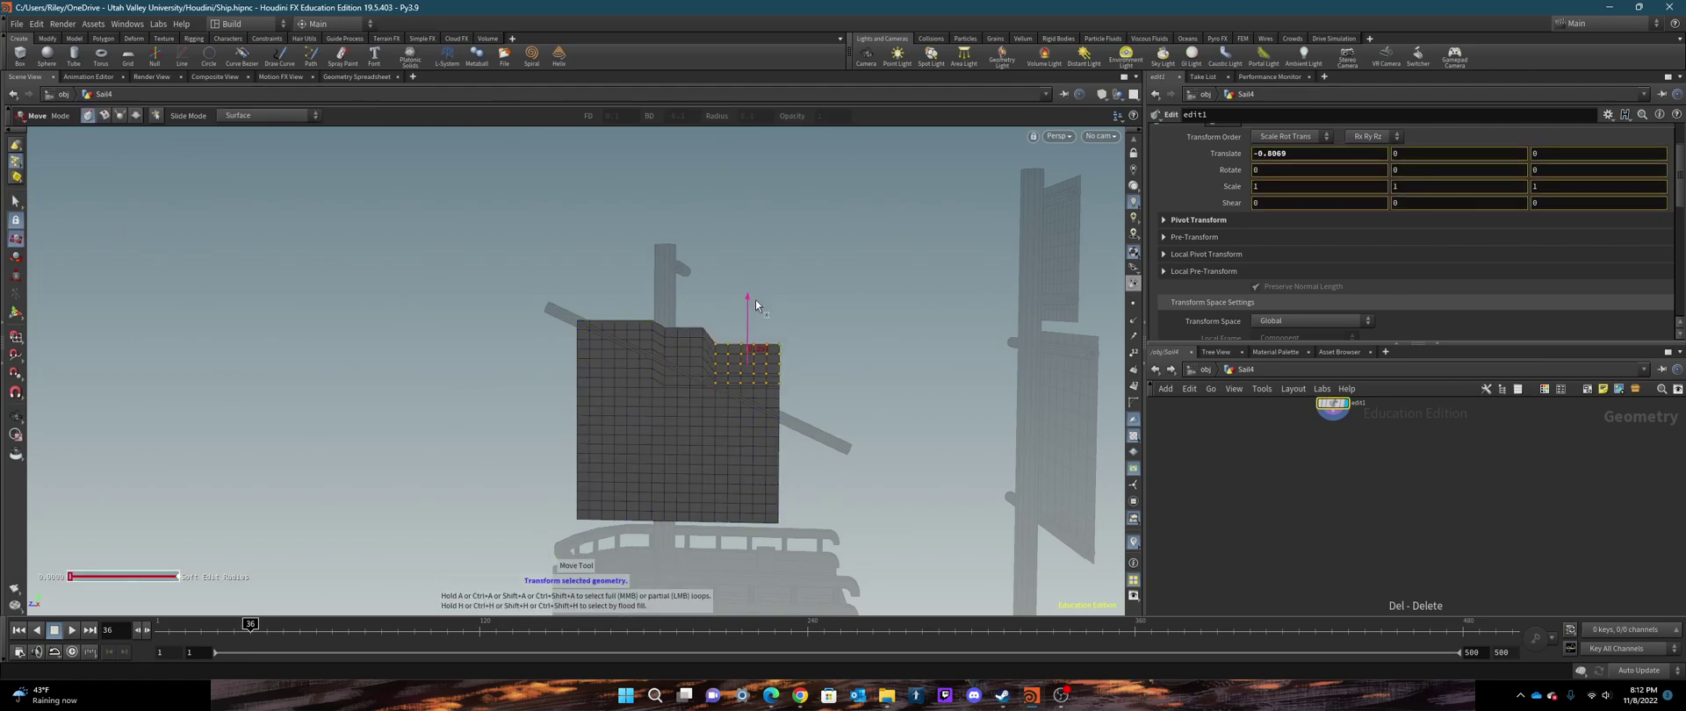
{"action": "left_click_drag", "start_coordinate": [756, 298], "coordinate": [762, 255]}
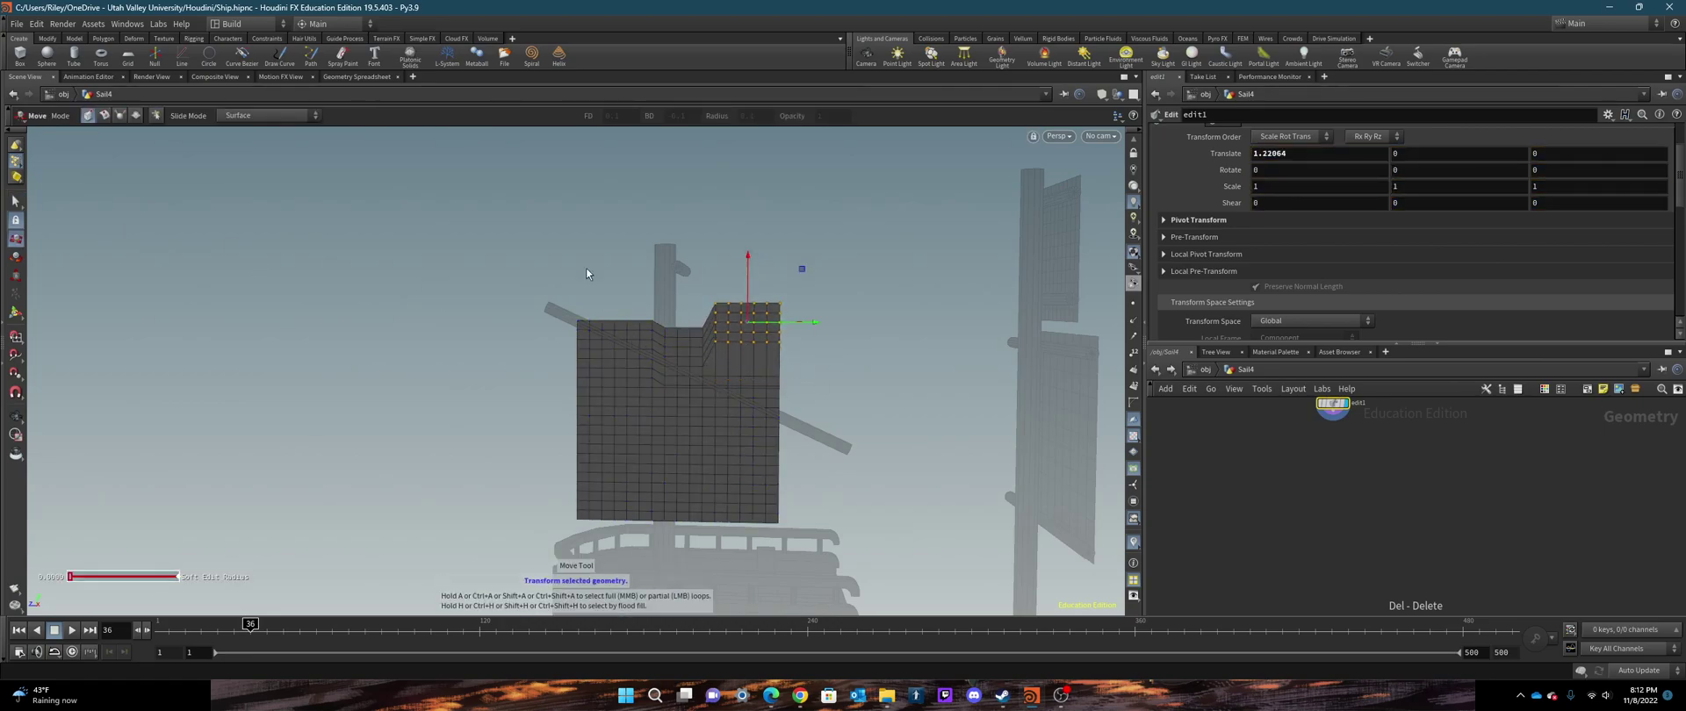
{"action": "left_click", "coordinate": [1333, 475]}
{"action": "middle_click_drag", "start_coordinate": [1334, 465], "coordinate": [1323, 514]}
{"action": "left_click_drag", "start_coordinate": [567, 262], "coordinate": [615, 300], "text": "alt"}
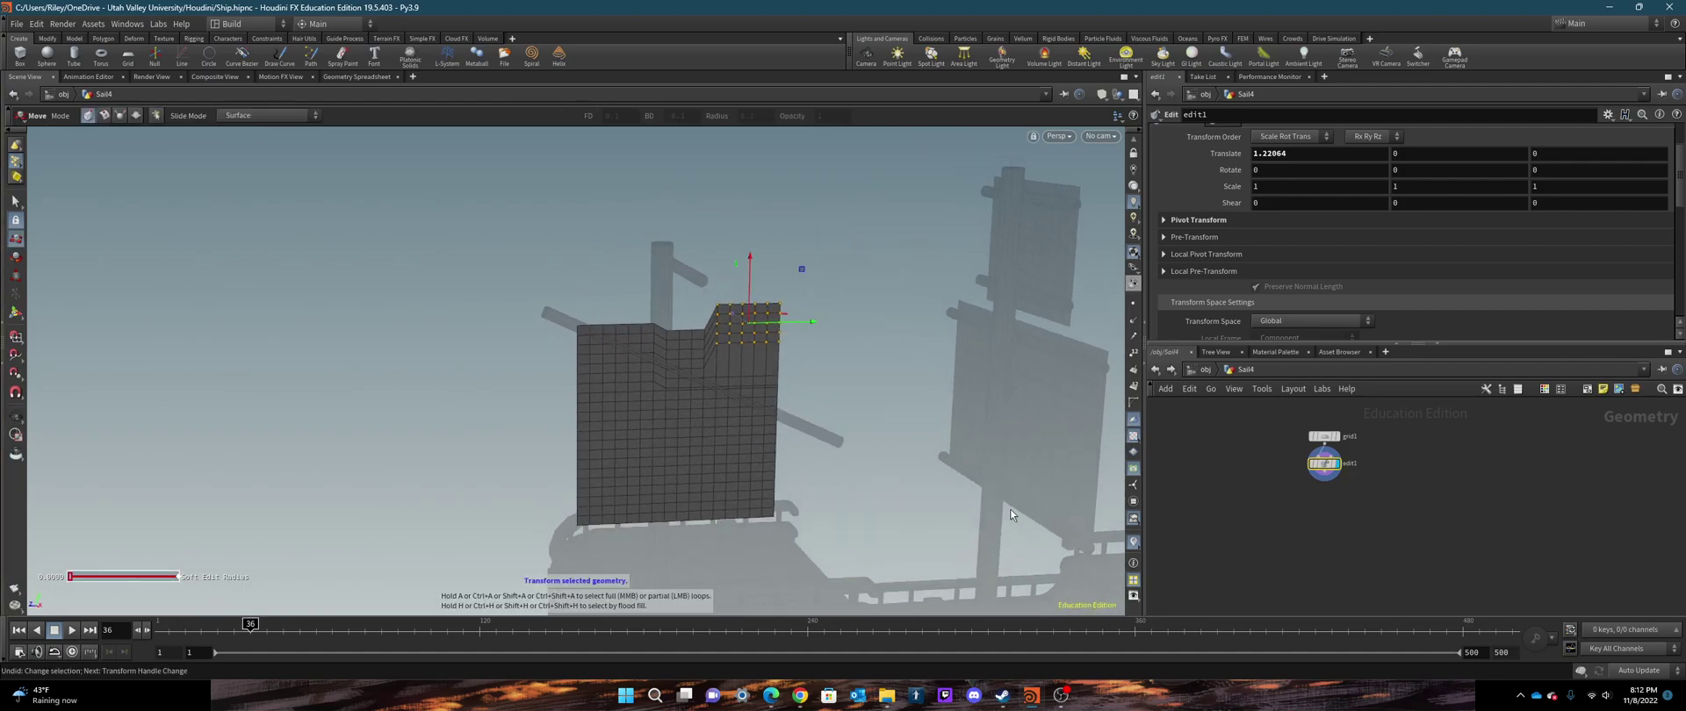
Undo the point moves, the grid's row and column changes and the edit node's deletion
{"action": "key", "text": "ctrl+z"}
{"action": "key", "text": "ctrl+z"}
{"action": "key", "text": "ctrl+z"}
{"action": "key", "text": "ctrl+z"}
{"action": "key", "text": "ctrl+z"}
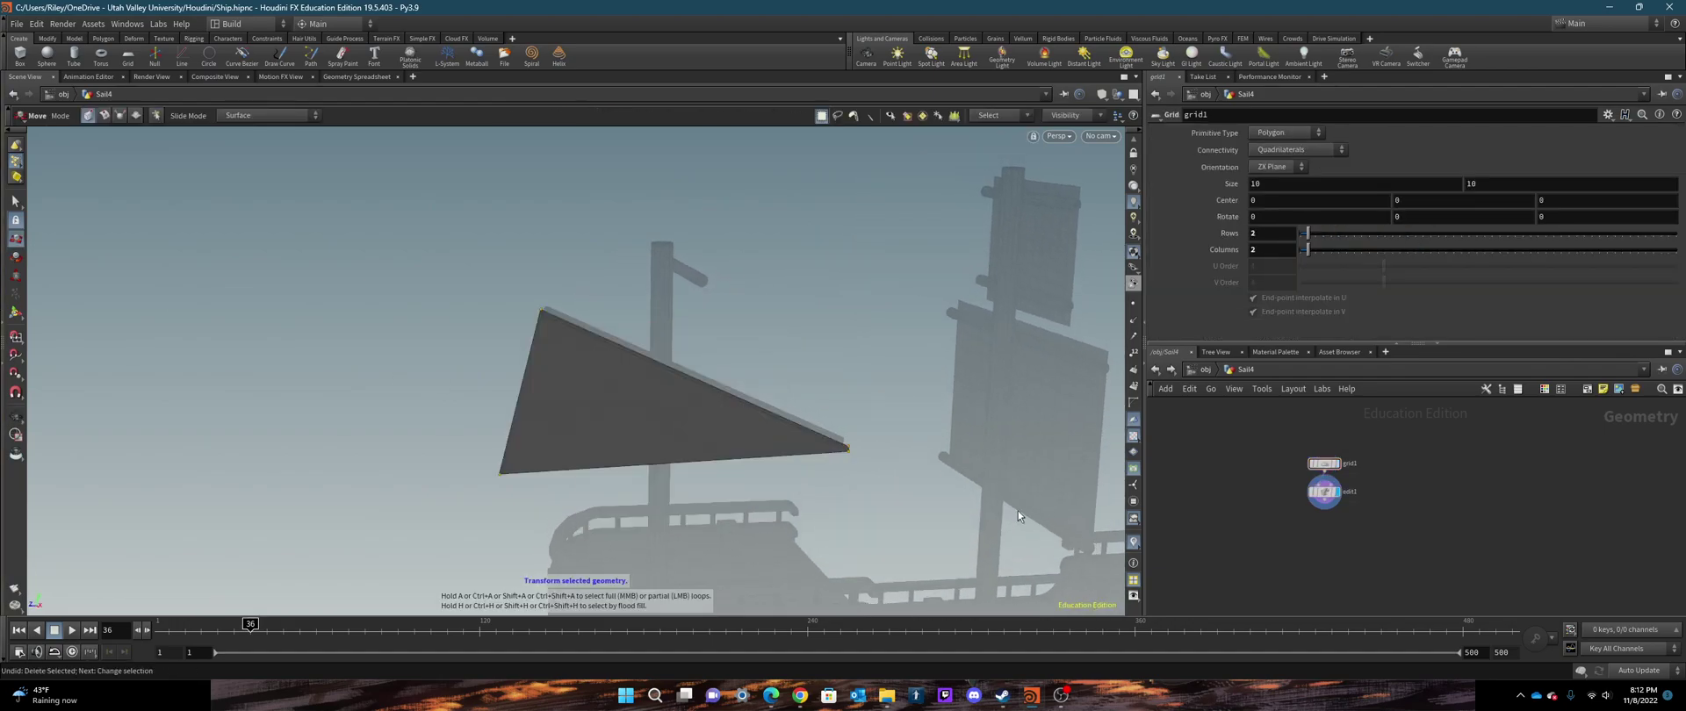
Start an Edge Loop split on the triangular sail with Edge Loop as the path type
{"action": "left_click_drag", "start_coordinate": [529, 361], "coordinate": [392, 255], "text": "alt"}
{"action": "key", "text": "t"}
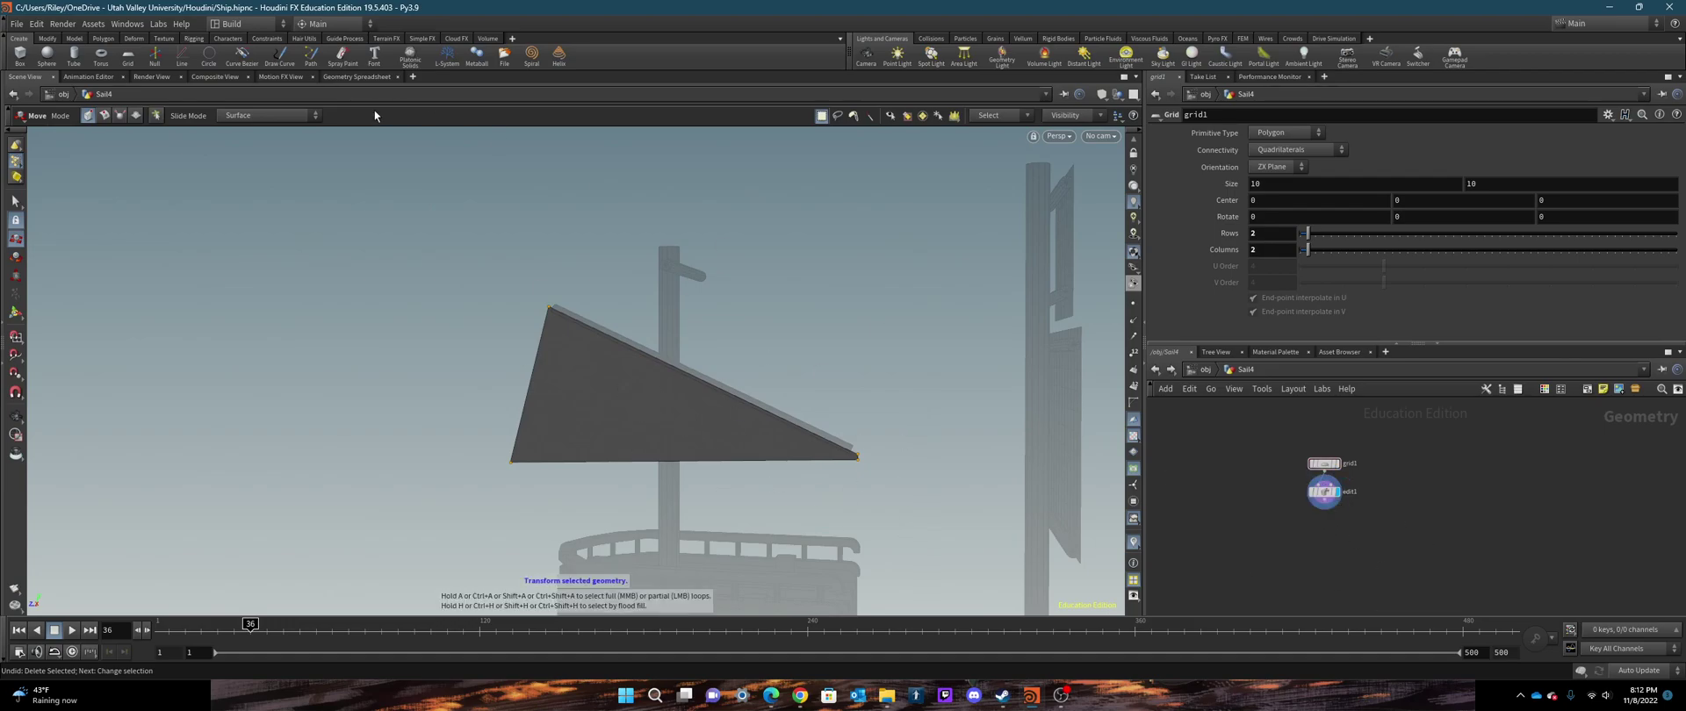
{"action": "left_click", "coordinate": [103, 39]}
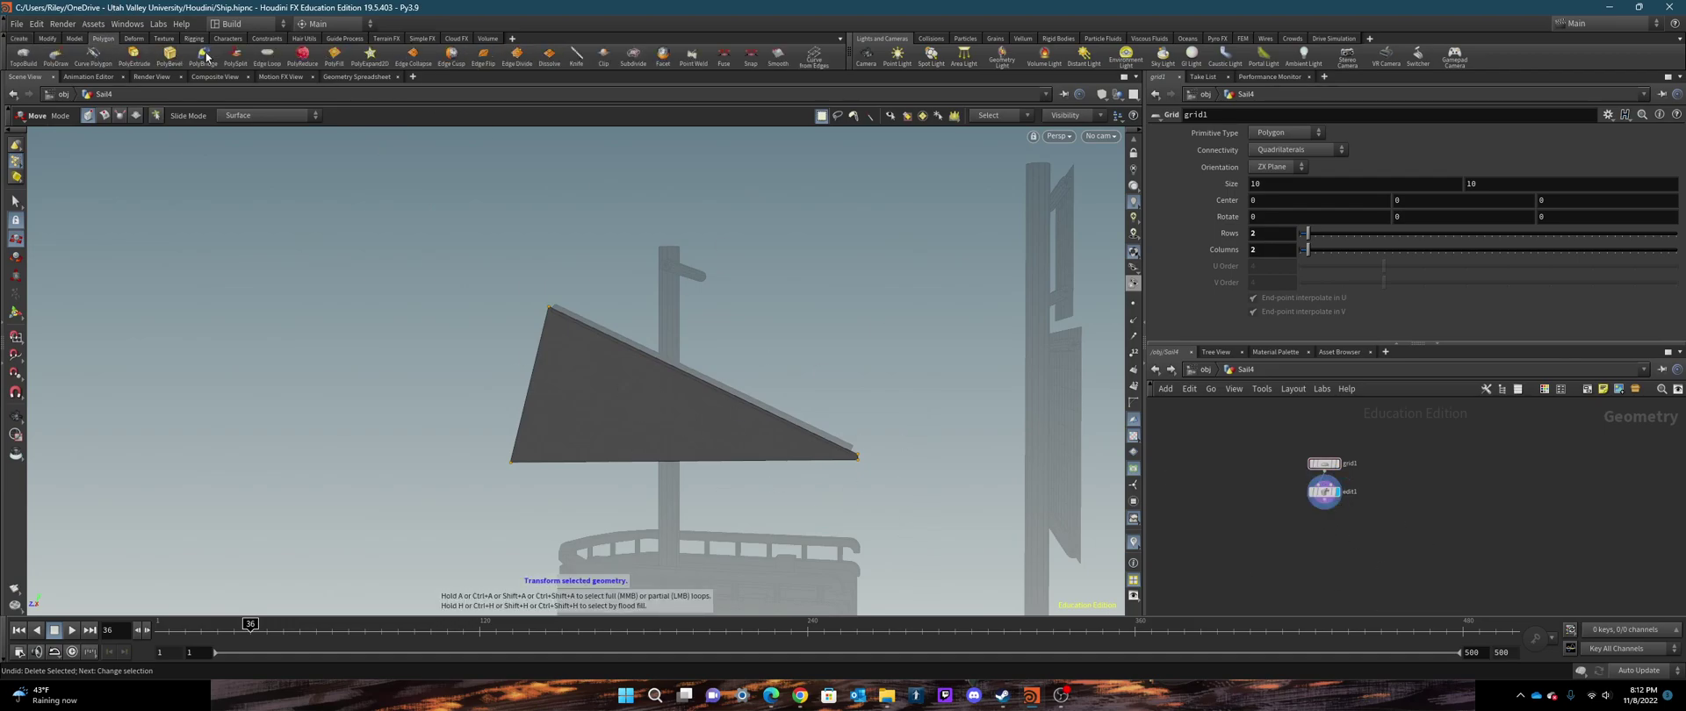
{"action": "left_click", "coordinate": [267, 54]}
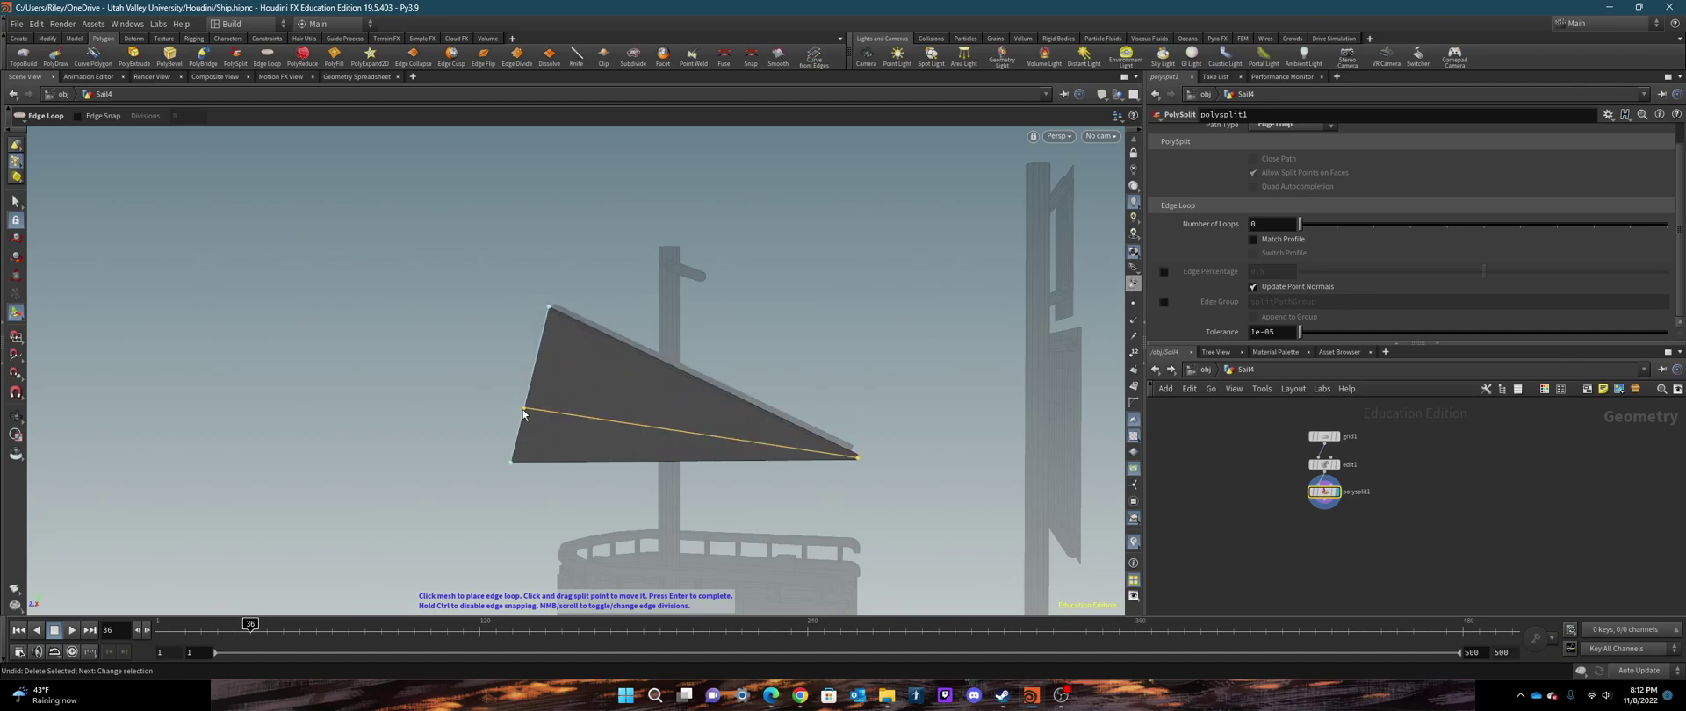
{"action": "mouse_move", "coordinate": [1302, 224]}
{"action": "left_mouse_down"}
{"action": "mouse_move", "coordinate": [1452, 231]}
{"action": "mouse_move", "coordinate": [1301, 225]}
{"action": "left_mouse_up"}
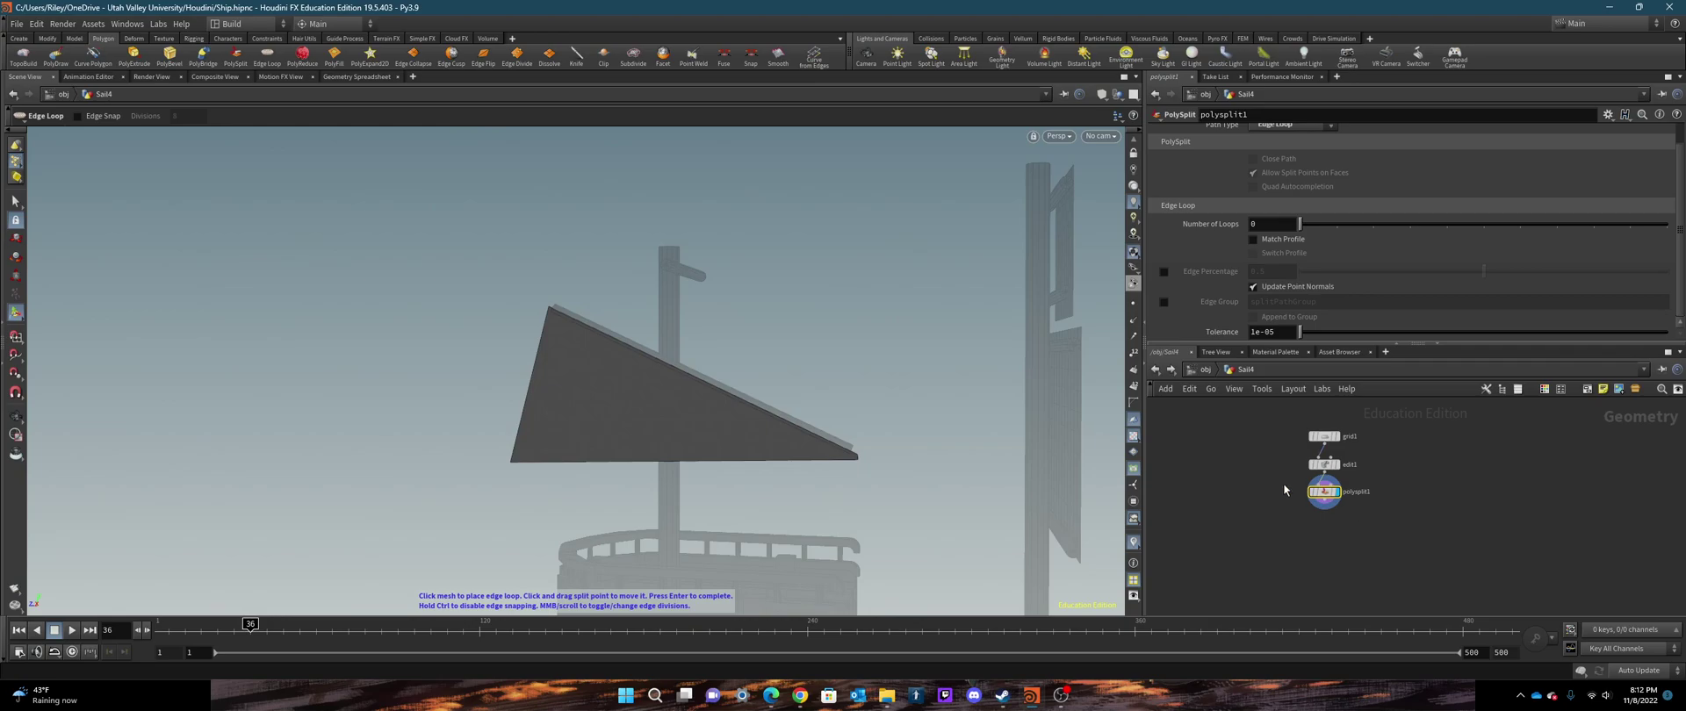
{"action": "left_click_drag", "start_coordinate": [1285, 483], "coordinate": [1405, 529]}
{"action": "scroll", "coordinate": [1224, 235], "scroll_direction": "up", "scroll_amount": 1}
{"action": "scroll", "coordinate": [1288, 263], "scroll_direction": "down", "scroll_amount": 1}
{"action": "scroll", "coordinate": [1235, 228], "scroll_direction": "up", "scroll_amount": 1}
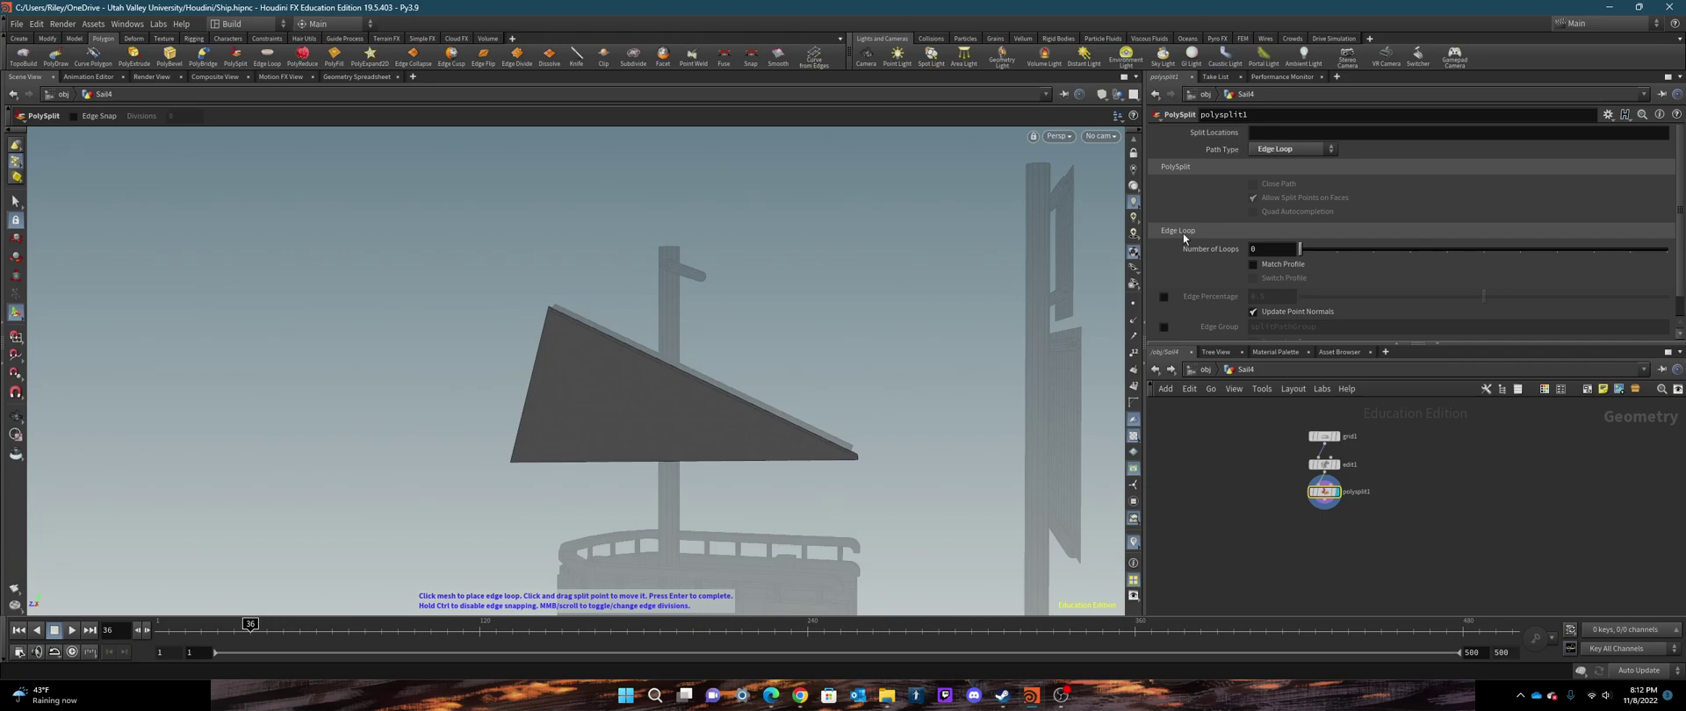
{"action": "left_click", "coordinate": [1289, 150]}
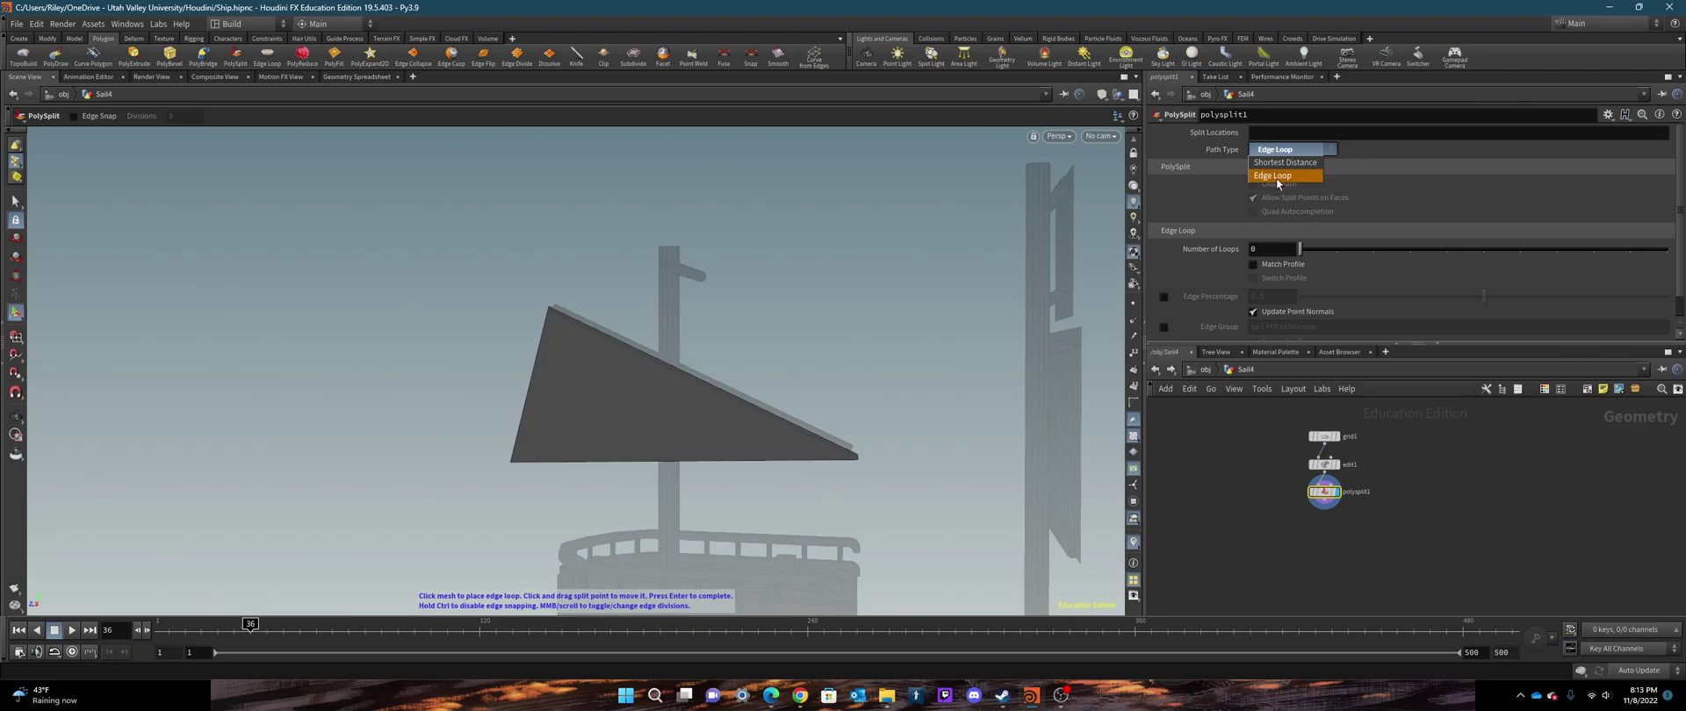
{"action": "left_click", "coordinate": [1272, 176]}
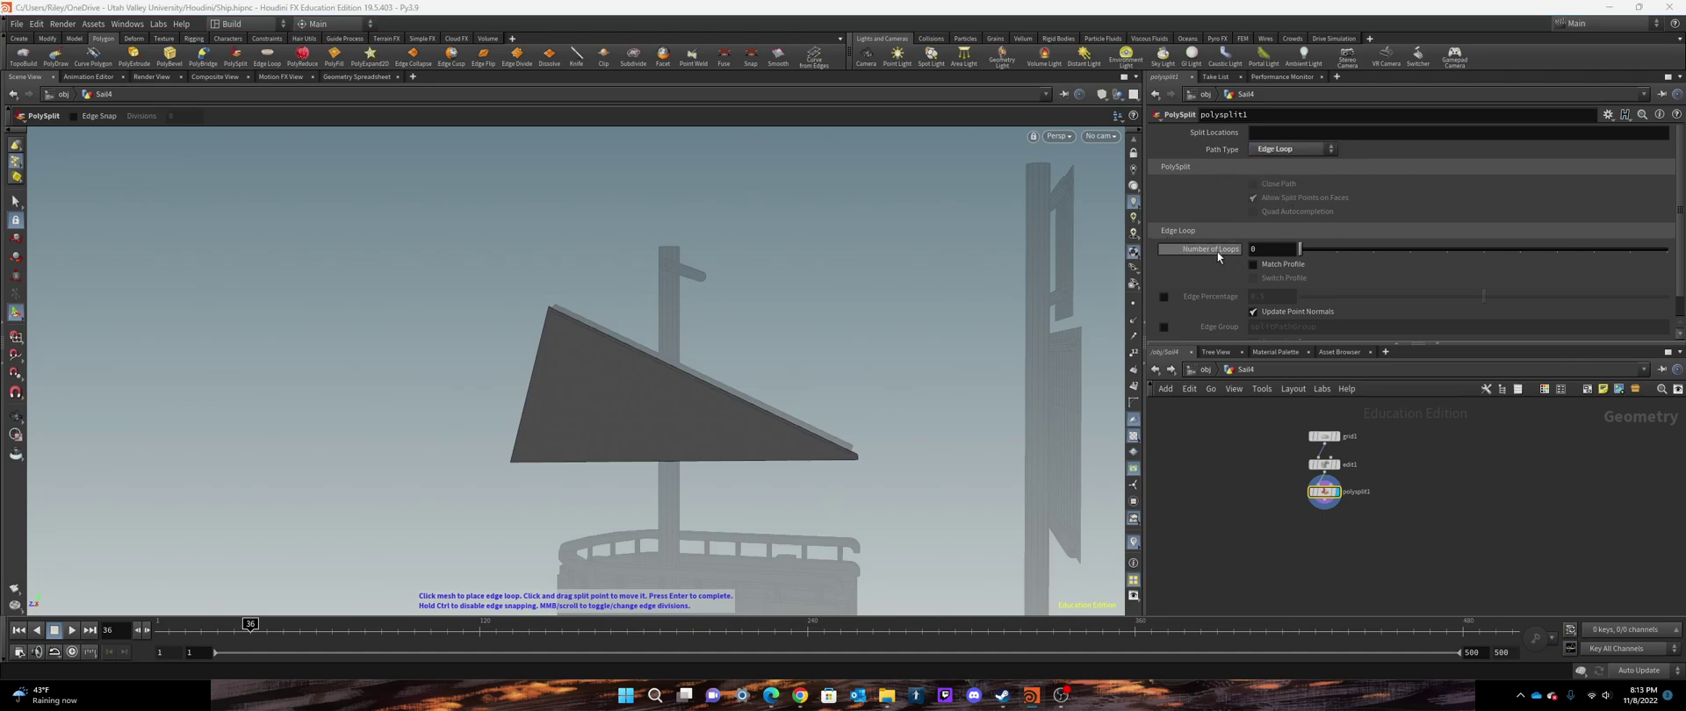
Try the sail's edge loop split with 8 loops and both Match Profile and Switch Profile enabled
{"action": "left_click_drag", "start_coordinate": [1300, 251], "coordinate": [1448, 255]}
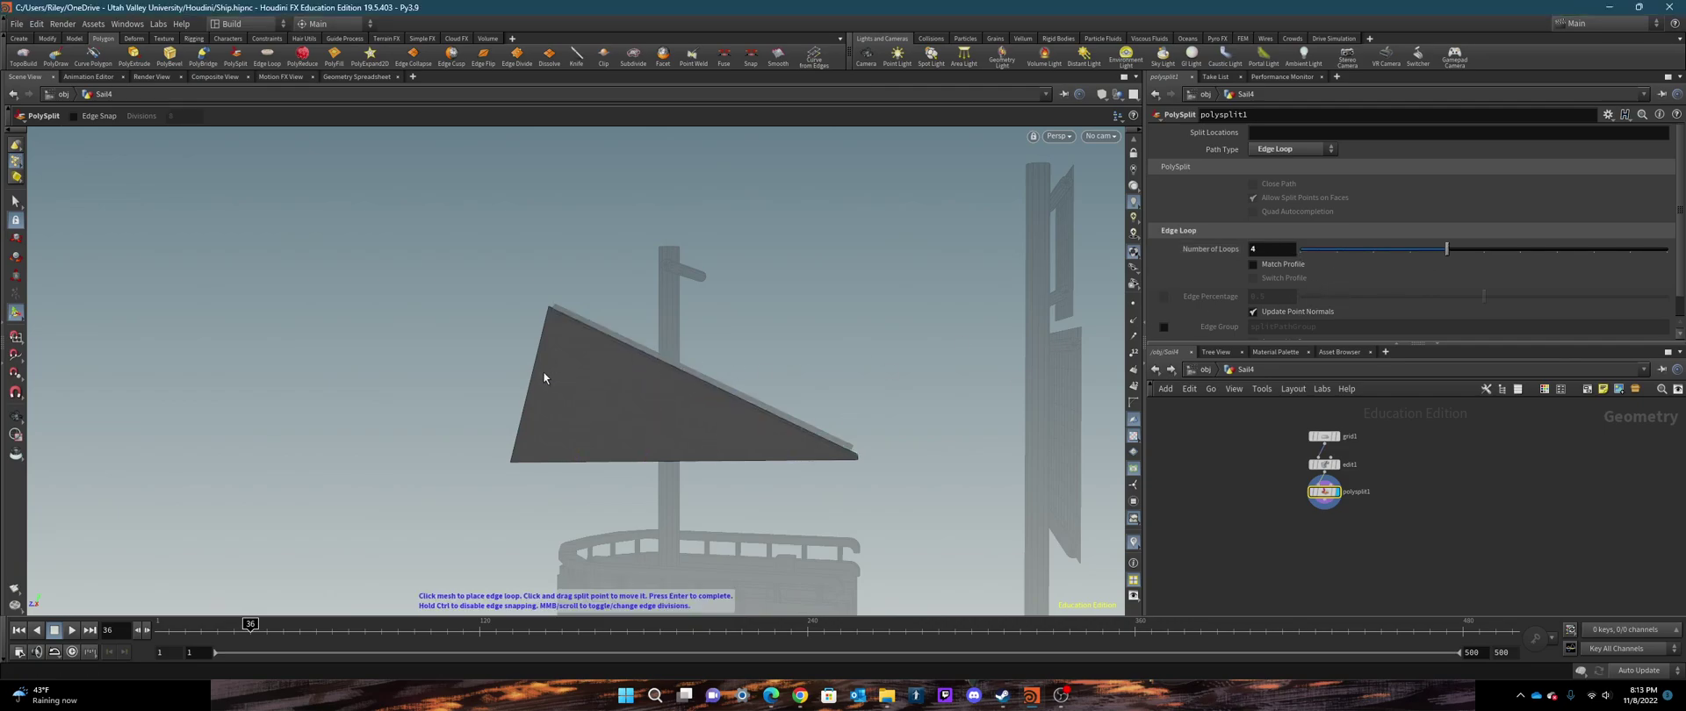
{"action": "left_click_drag", "start_coordinate": [1447, 249], "coordinate": [1604, 255]}
{"action": "left_click", "coordinate": [1254, 264]}
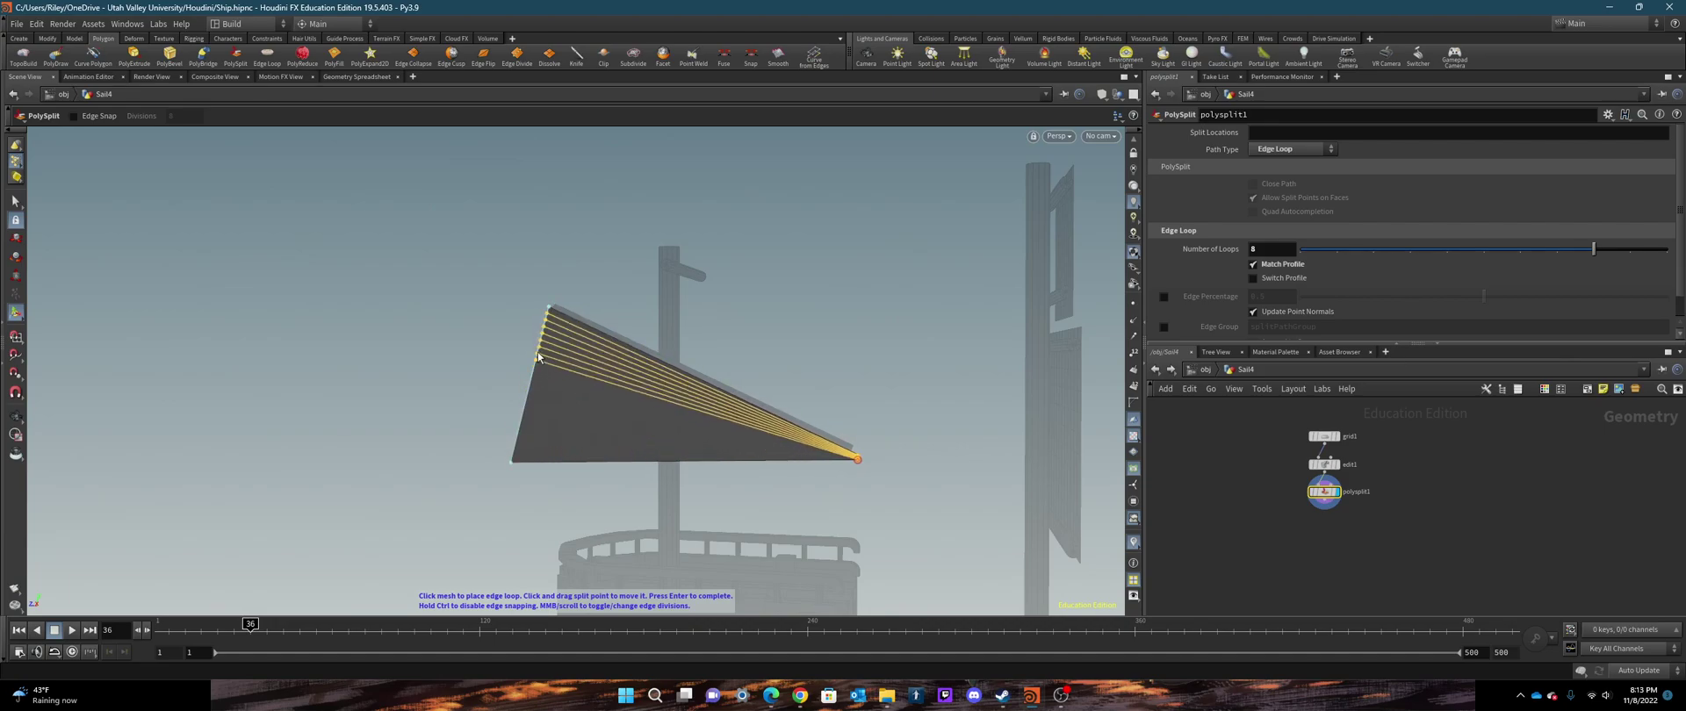
{"action": "left_click", "coordinate": [1255, 278]}
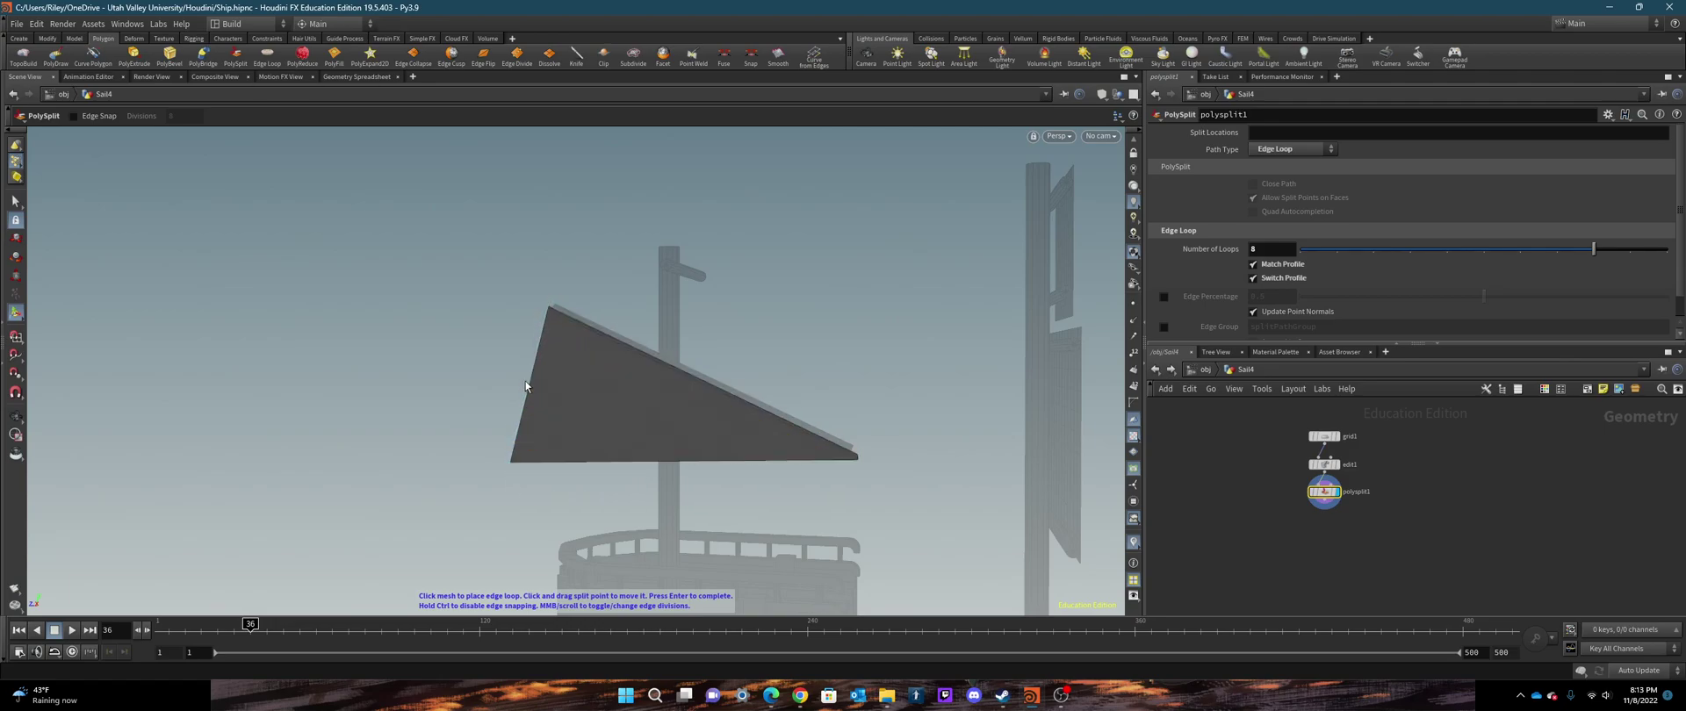
{"action": "scroll", "coordinate": [1330, 290], "scroll_direction": "down", "scroll_amount": 1}
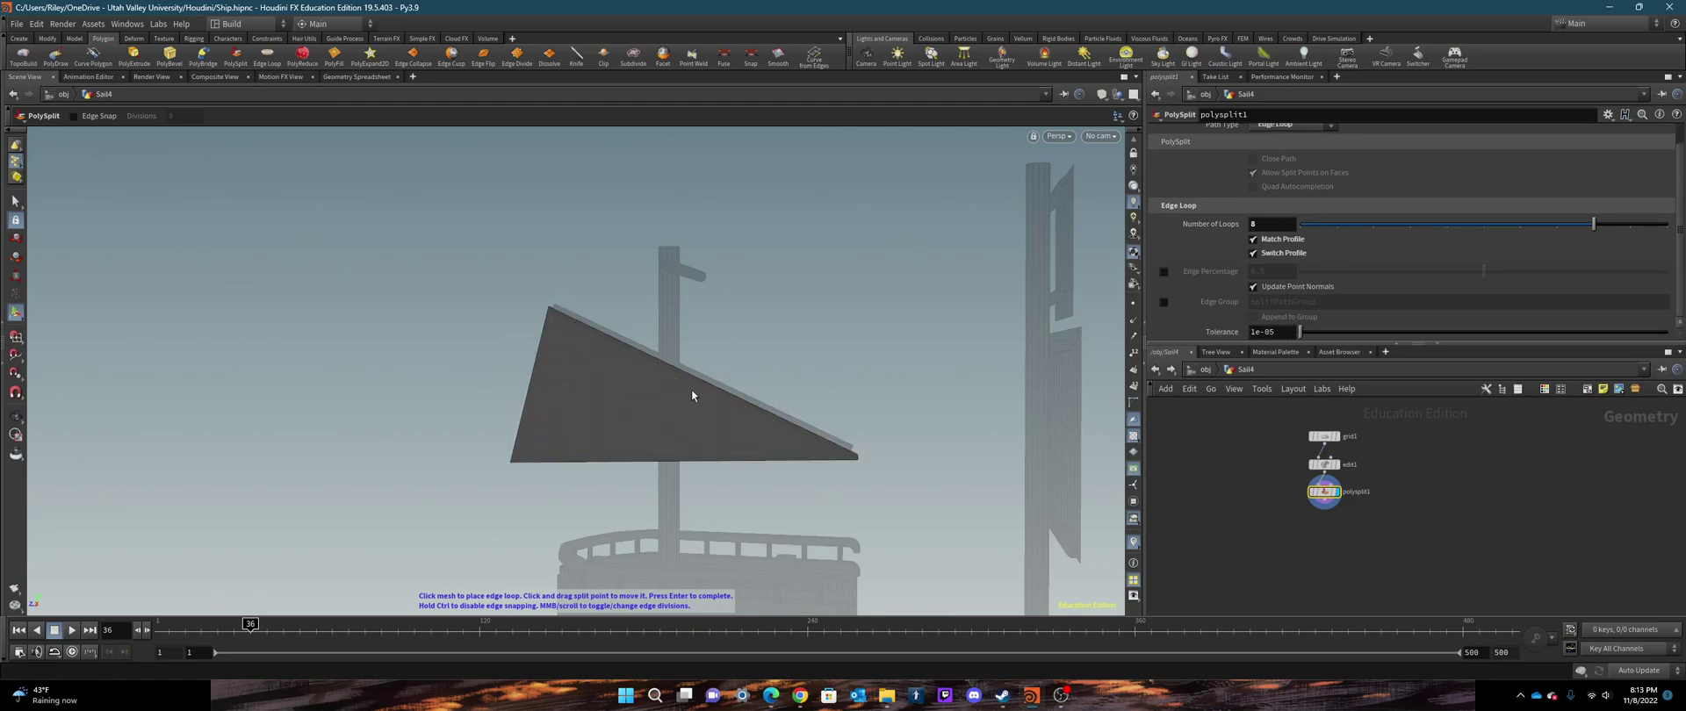
{"action": "scroll", "coordinate": [1385, 221], "scroll_direction": "up", "scroll_amount": 1}
Set the number of loops to 10, disable Match Profile and place the loops from the sail's sloping upper edge
{"action": "left_click_drag", "start_coordinate": [1595, 249], "coordinate": [1667, 249]}
{"action": "left_click", "coordinate": [1253, 264]}
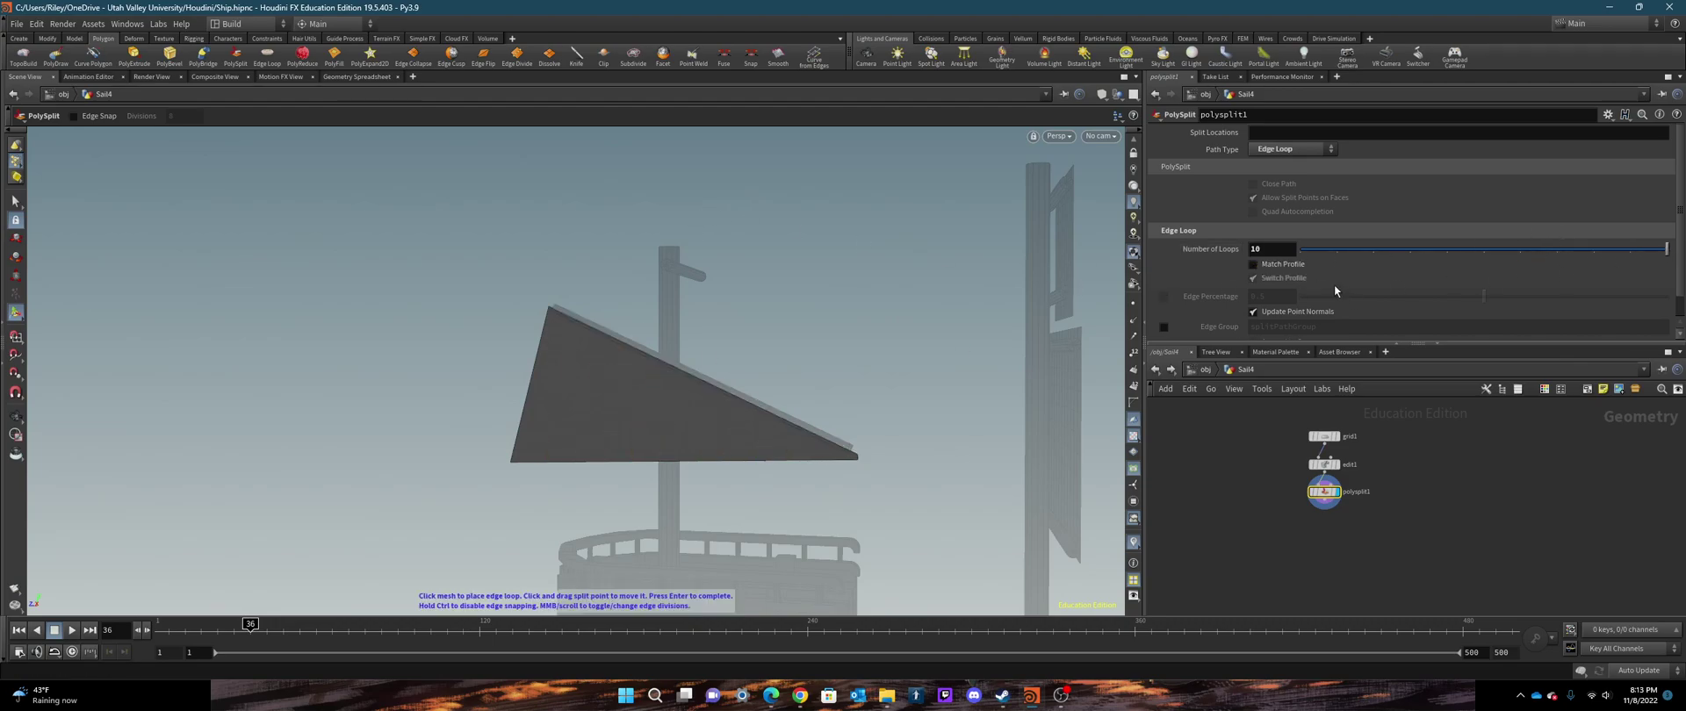
{"action": "left_click", "coordinate": [670, 365]}
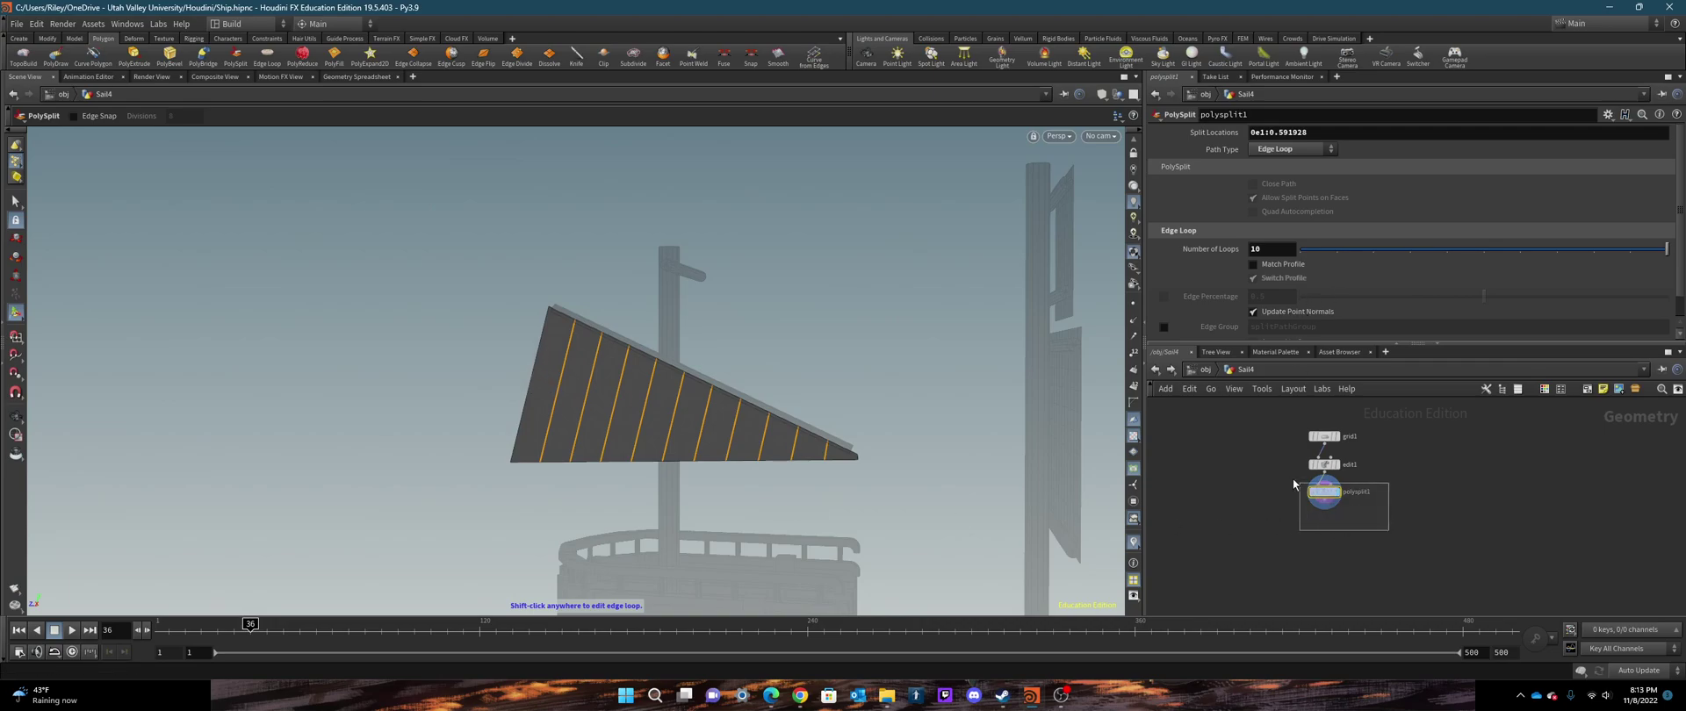
{"action": "left_click_drag", "start_coordinate": [1291, 481], "coordinate": [1284, 476]}
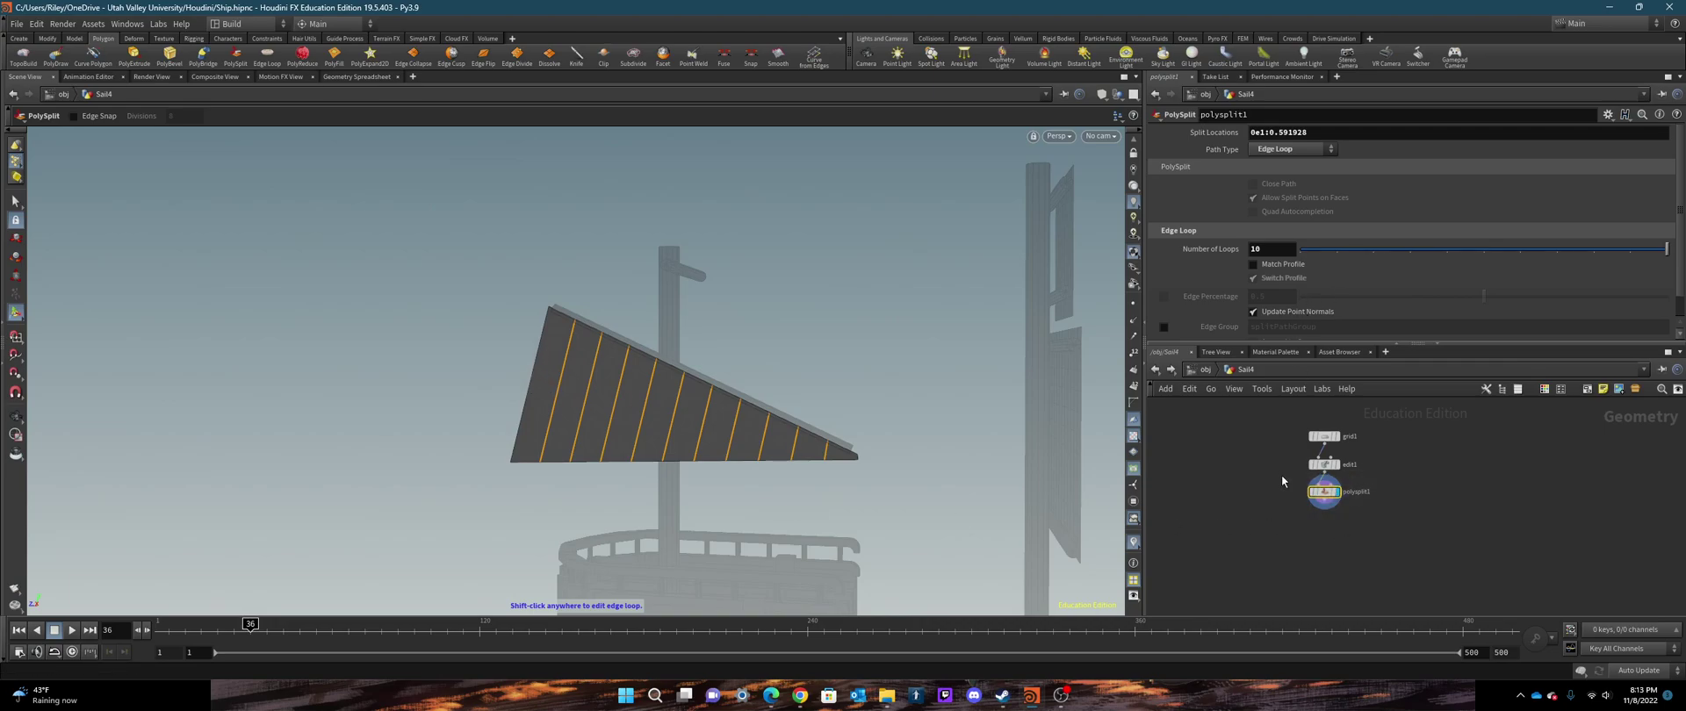
Start a second Edge Loop split on the triangular sail with 3 loops and Edge Snap enabled
{"action": "left_click", "coordinate": [263, 56]}
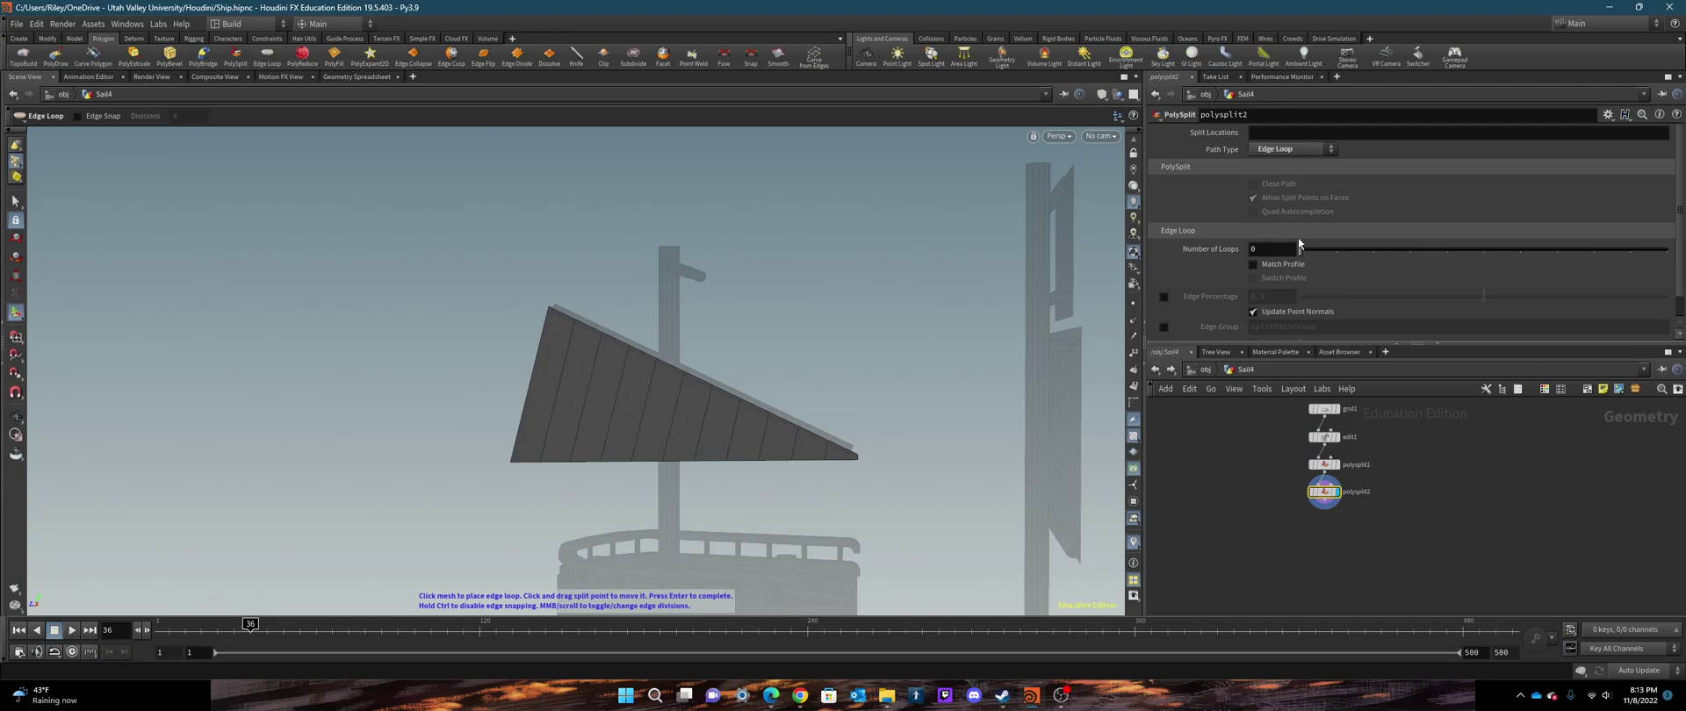
{"action": "left_click_drag", "start_coordinate": [1309, 248], "coordinate": [1410, 248]}
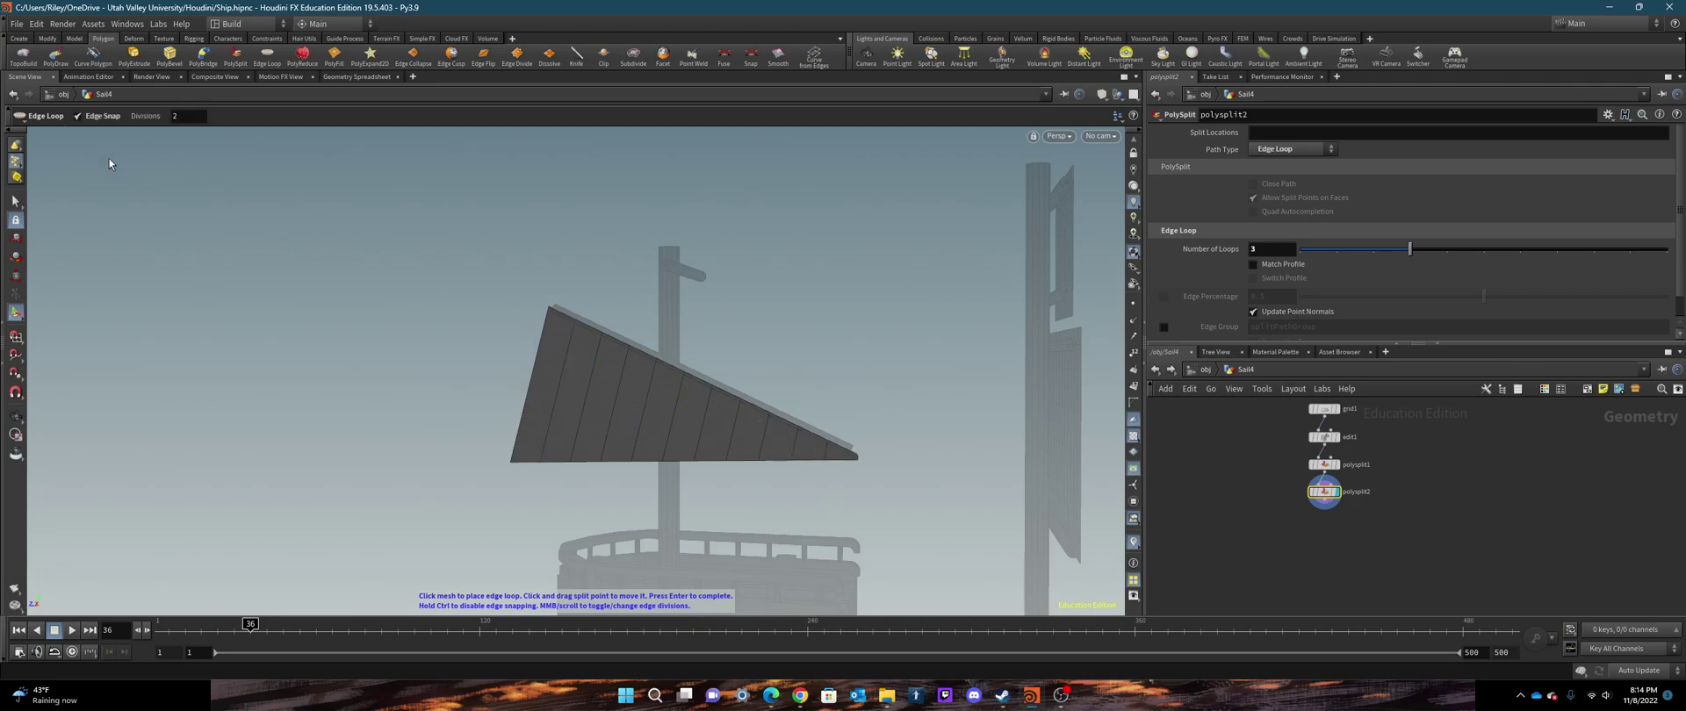
{"action": "left_click", "coordinate": [103, 117]}
{"action": "scroll", "coordinate": [249, 191], "scroll_direction": "up", "scroll_amount": 1}
{"action": "key", "text": "Escape"}
{"action": "scroll", "coordinate": [615, 338], "scroll_direction": "up", "scroll_amount": 5}
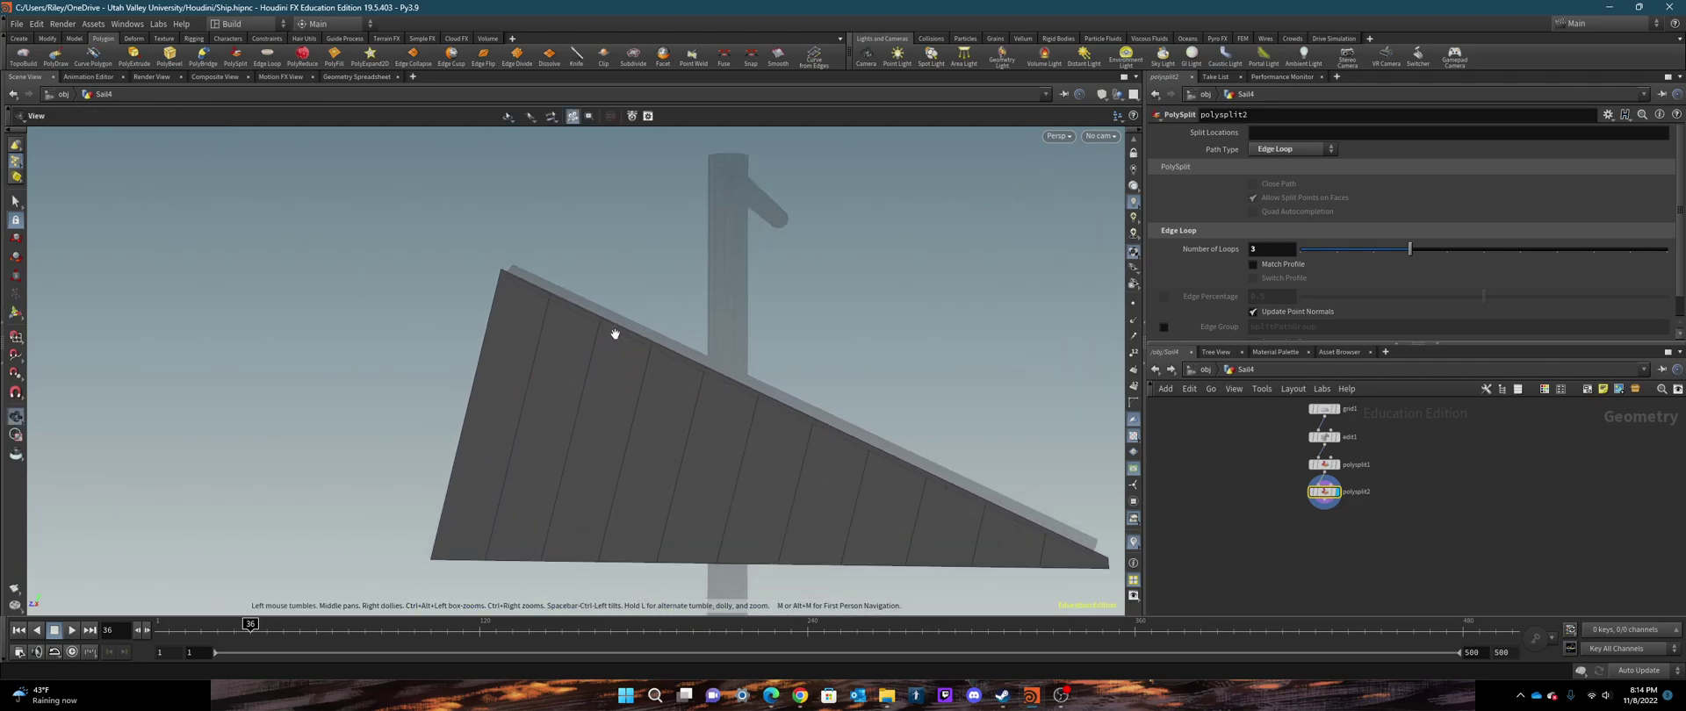
{"action": "scroll", "coordinate": [569, 349], "scroll_direction": "up", "scroll_amount": 3, "text": "alt"}
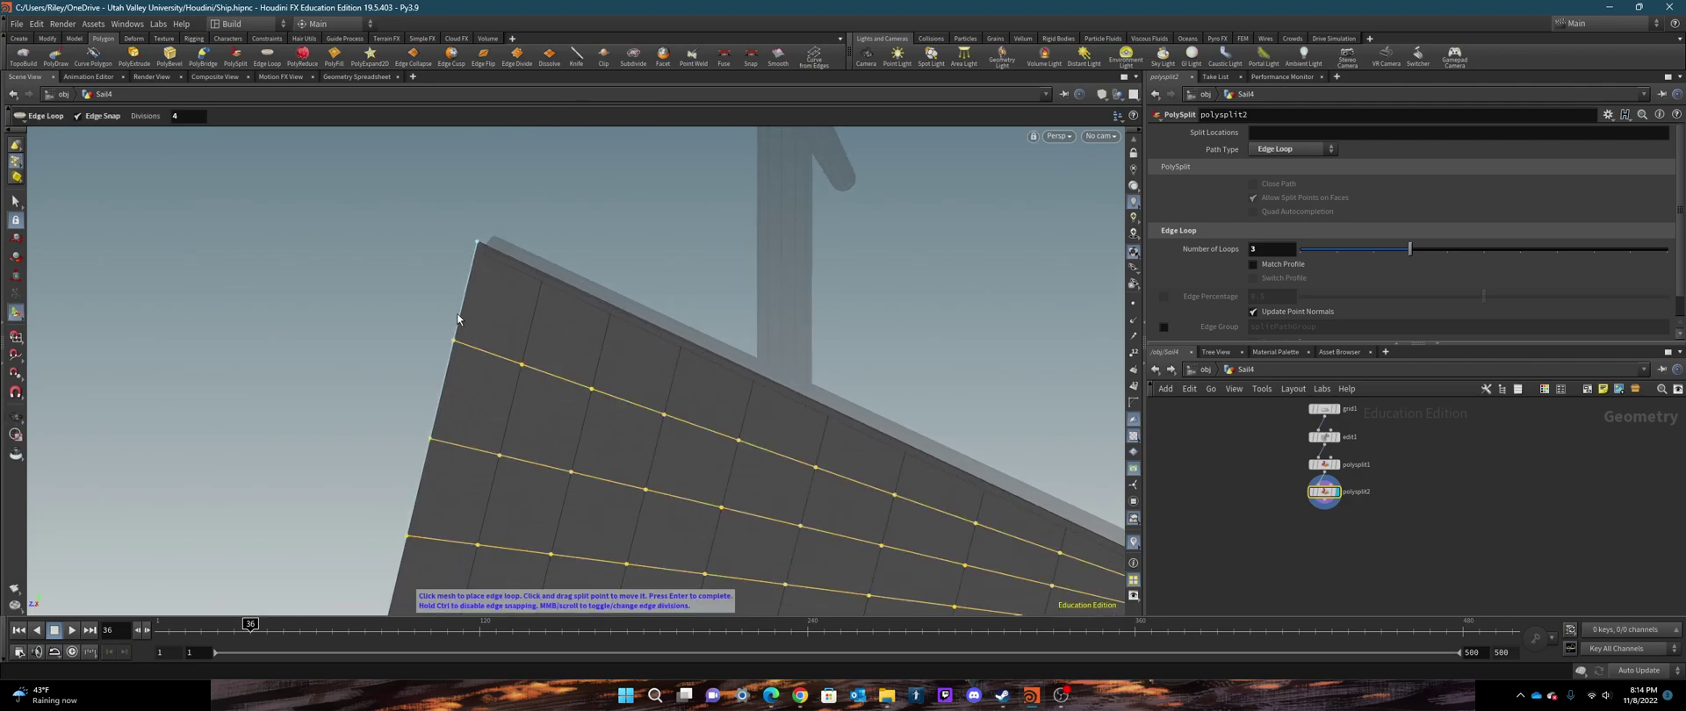
Enable Match Profile for the second split and preview the lengthwise loops from the sail's short steep edge
{"action": "left_click", "coordinate": [1254, 264]}
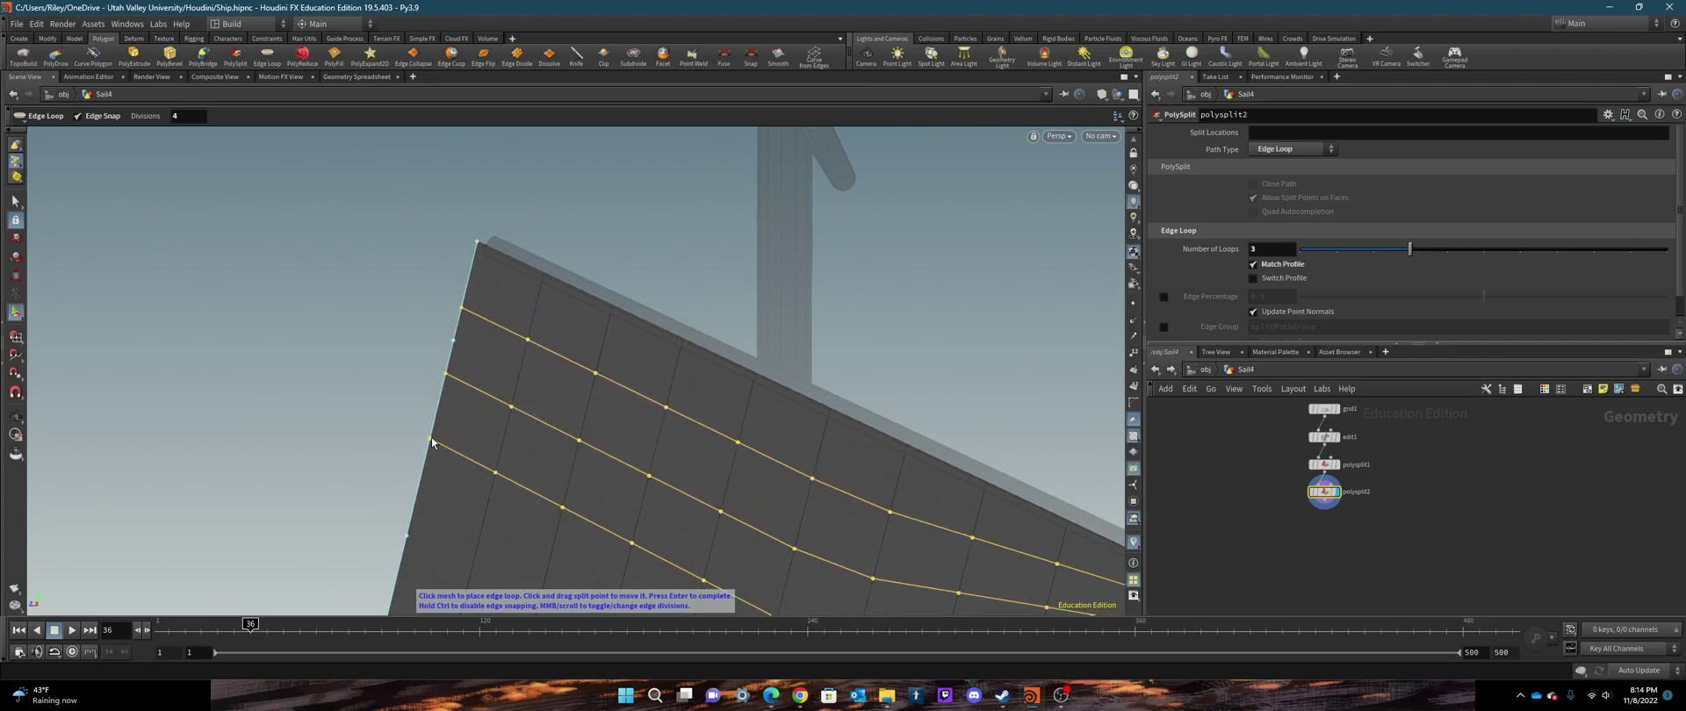
{"action": "scroll", "coordinate": [393, 400], "scroll_direction": "down", "scroll_amount": 2}
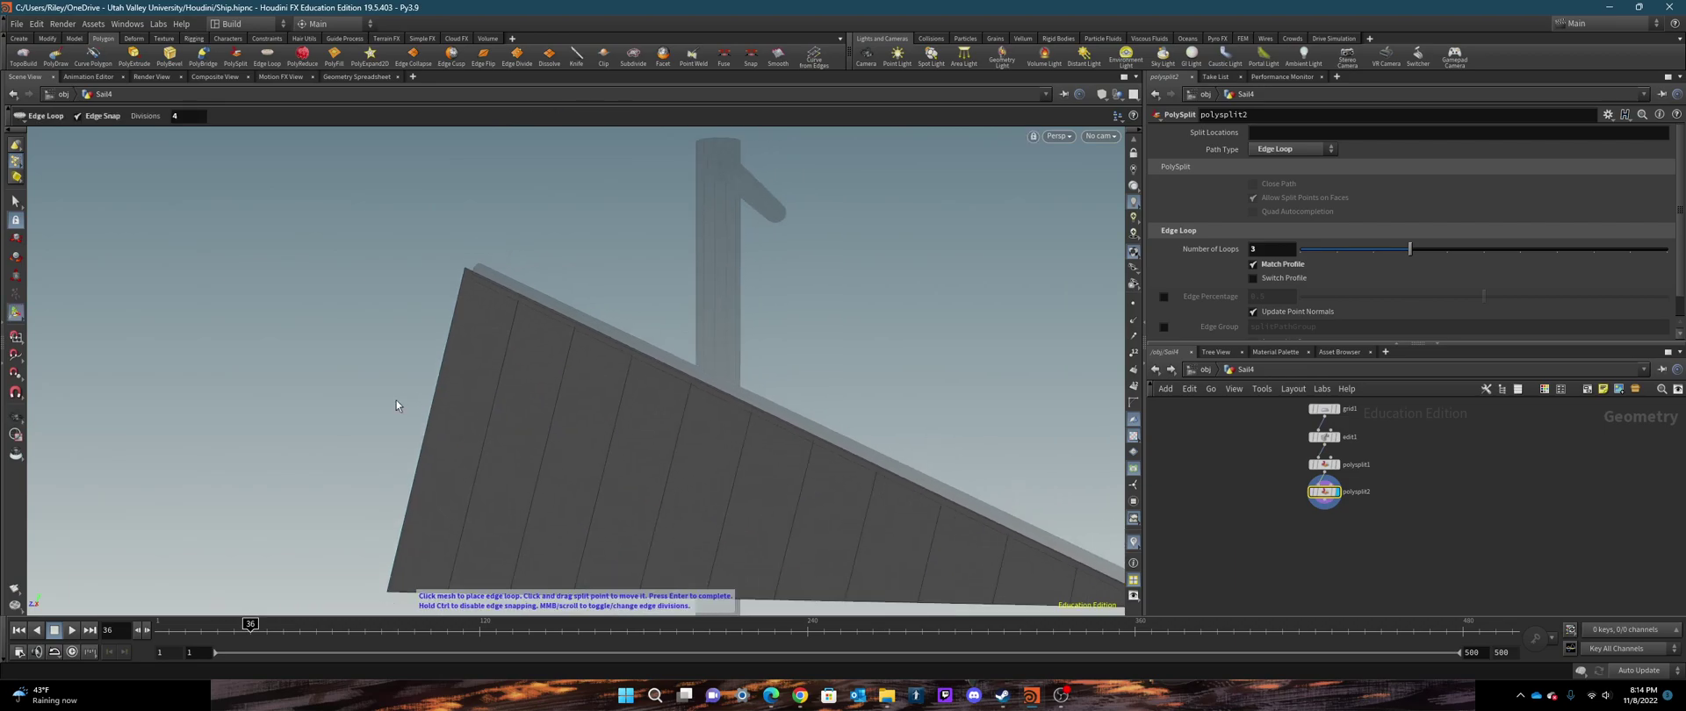
{"action": "key", "text": "ctrl"}
{"action": "middle_click_drag", "start_coordinate": [501, 431], "coordinate": [493, 356], "text": "alt"}
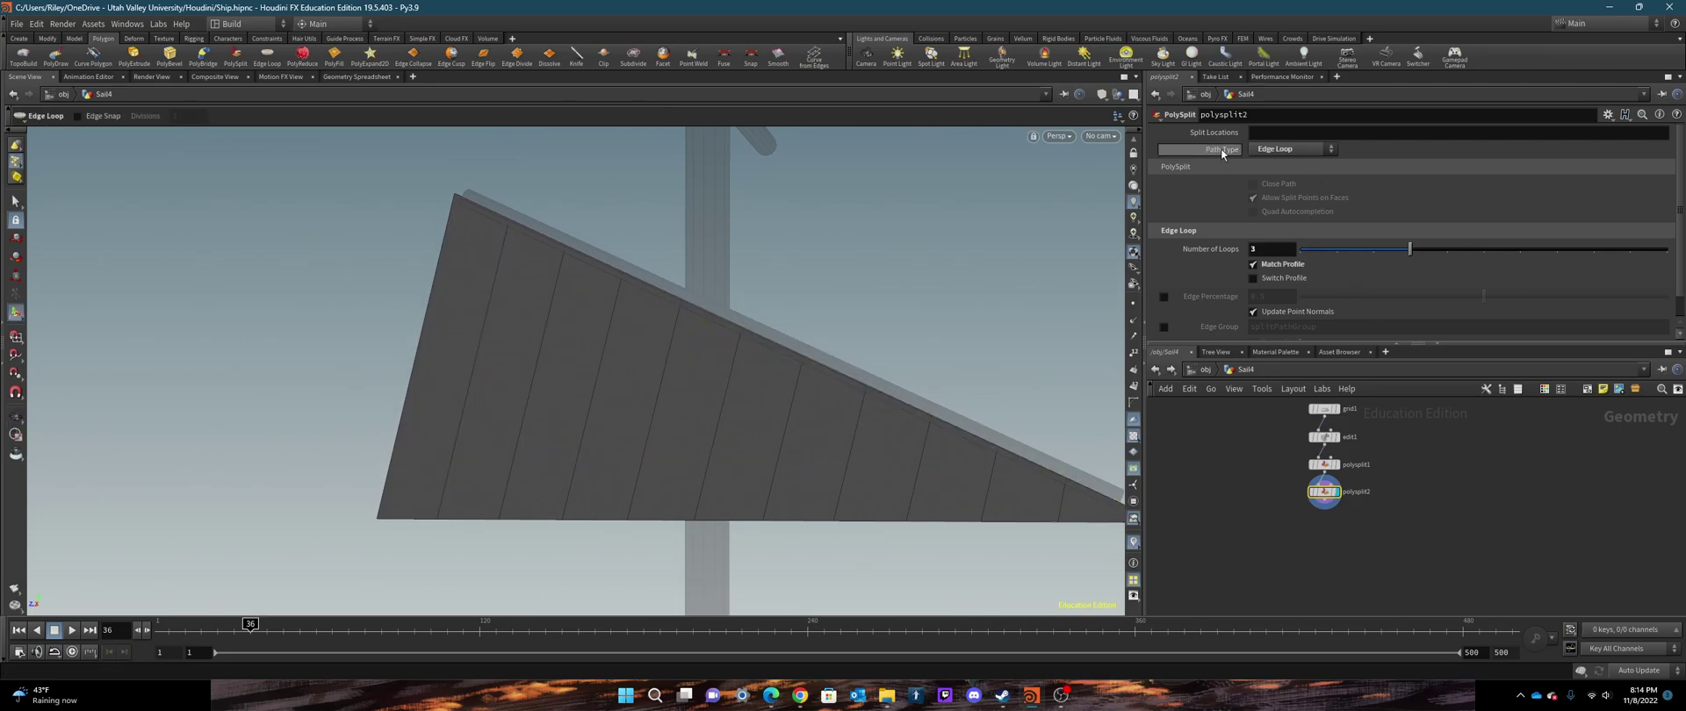
Switch the split's path type to Shortest Distance and cut a freehand zigzag path across the sail's strips
{"action": "left_click", "coordinate": [1278, 151]}
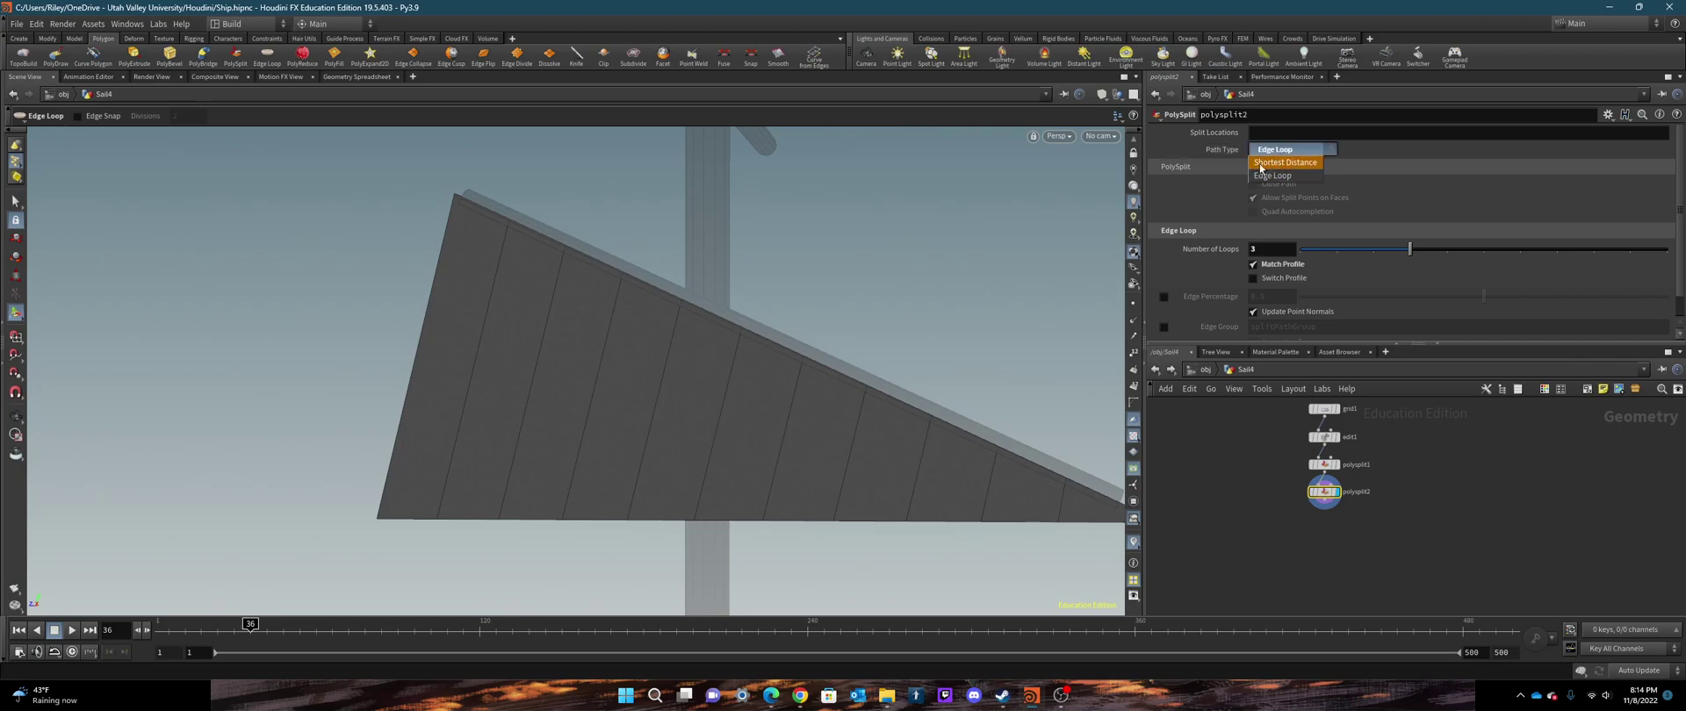
{"action": "left_click", "coordinate": [1302, 163]}
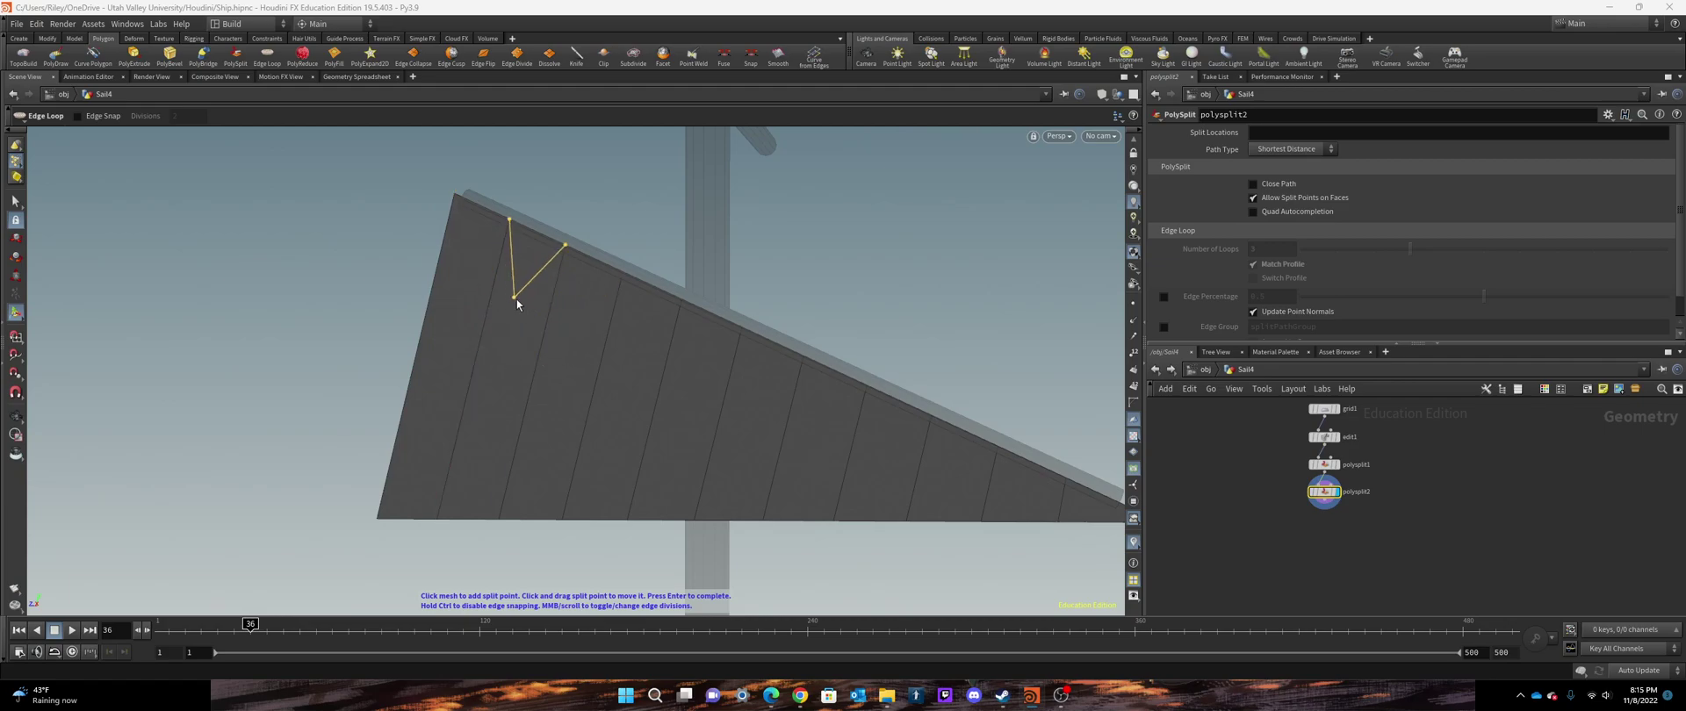
{"action": "left_click", "coordinate": [519, 321]}
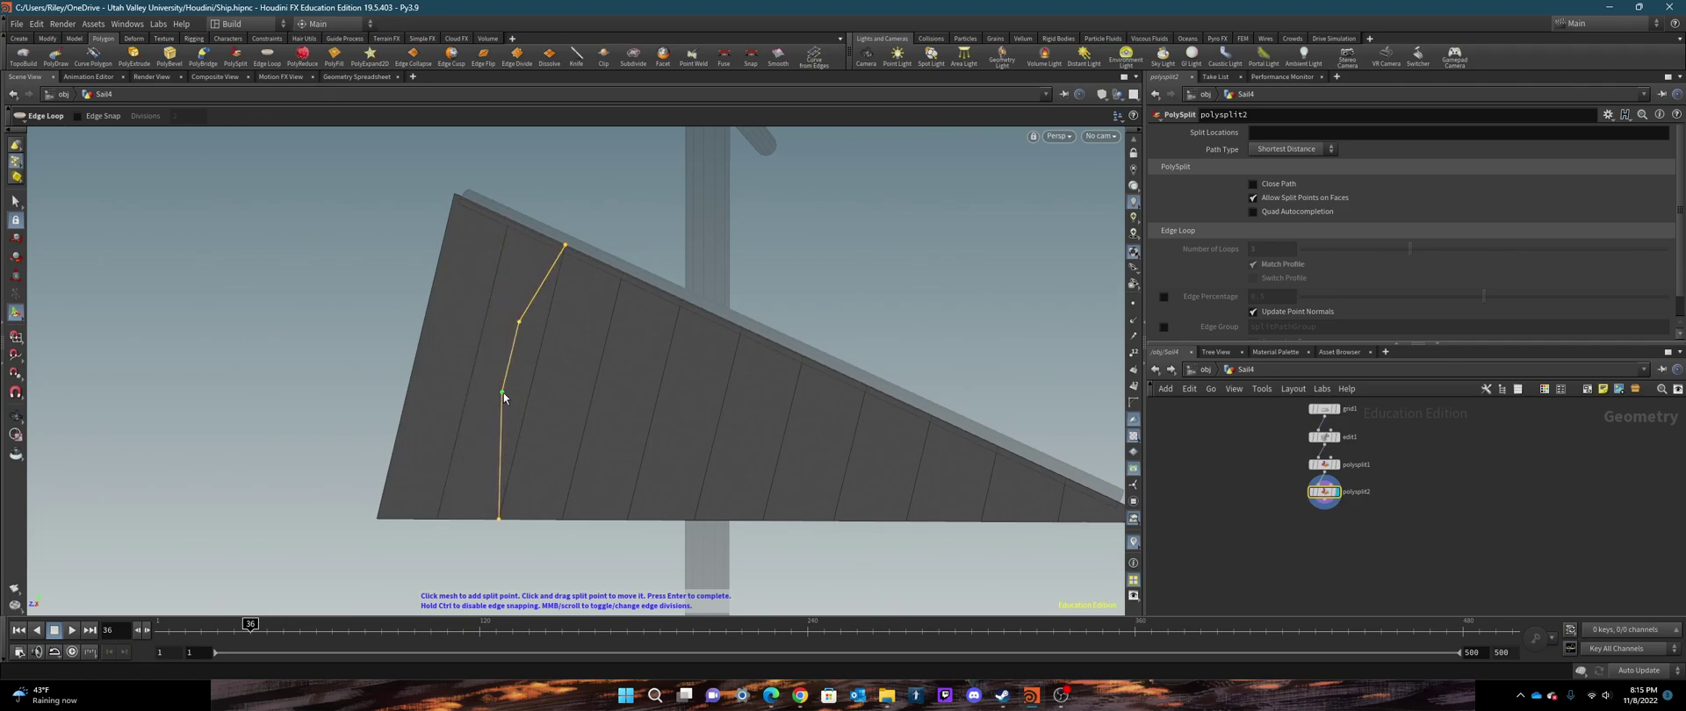
{"action": "left_click", "coordinate": [501, 392]}
{"action": "left_click", "coordinate": [562, 516]}
{"action": "left_click", "coordinate": [646, 366]}
{"action": "left_click", "coordinate": [738, 417]}
{"action": "left_click", "coordinate": [833, 432]}
{"action": "left_click", "coordinate": [697, 485]}
{"action": "left_click", "coordinate": [867, 492]}
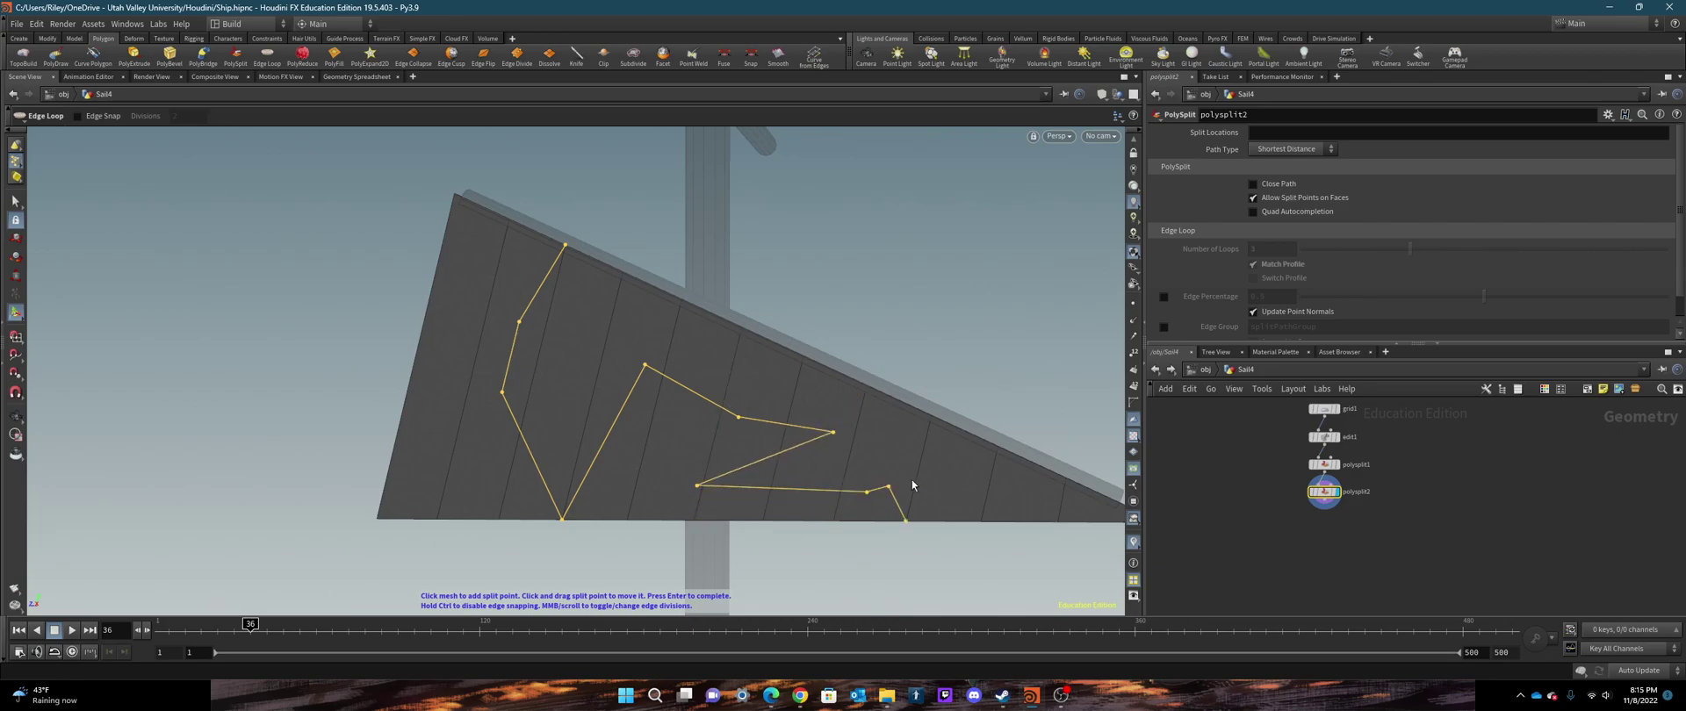
{"action": "left_click", "coordinate": [997, 446]}
{"action": "left_click", "coordinate": [864, 418]}
{"action": "right_click", "coordinate": [865, 418]}
{"action": "left_click", "coordinate": [906, 355]}
{"action": "key", "text": "Return"}
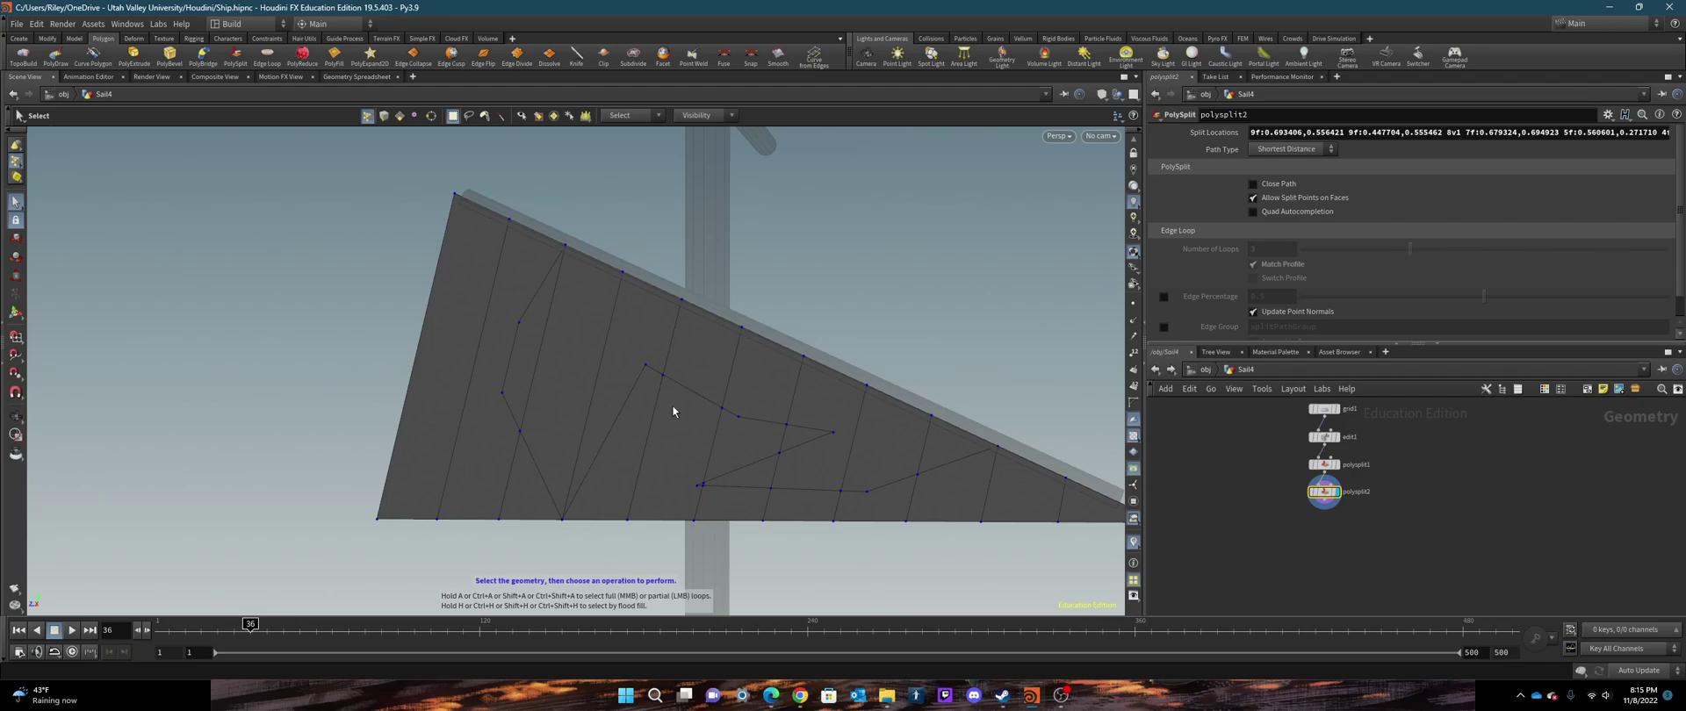
Return to the object level and examine the split triangular sail alongside the ship's other sails
{"action": "left_click_drag", "start_coordinate": [673, 411], "coordinate": [647, 236], "text": "alt"}
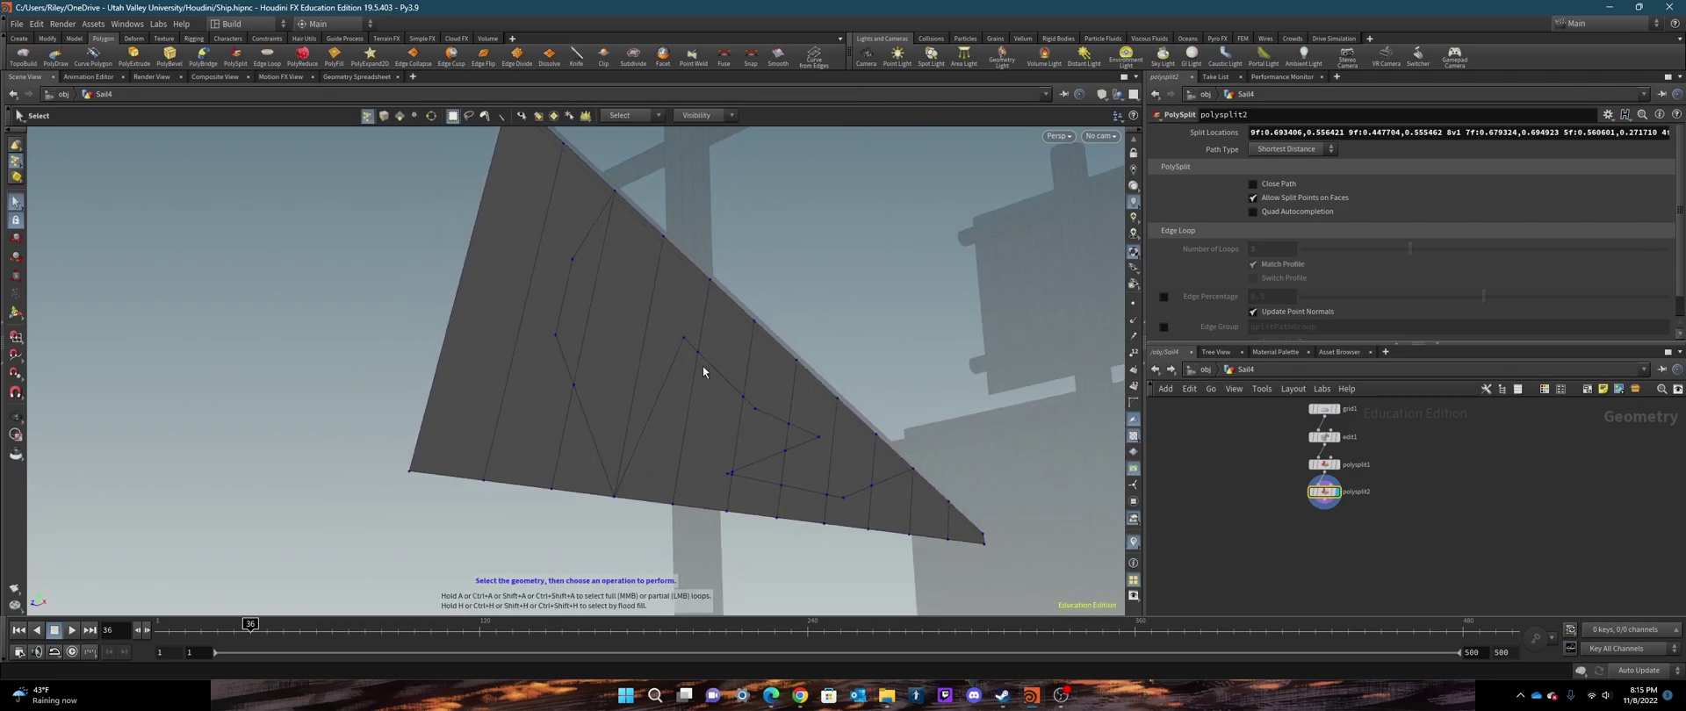
{"action": "left_click_drag", "start_coordinate": [861, 430], "coordinate": [787, 456], "text": "alt"}
{"action": "middle_click_drag", "start_coordinate": [787, 456], "coordinate": [588, 384], "text": "alt"}
{"action": "scroll", "coordinate": [663, 409], "scroll_direction": "down", "scroll_amount": 5}
{"action": "key", "text": "u"}
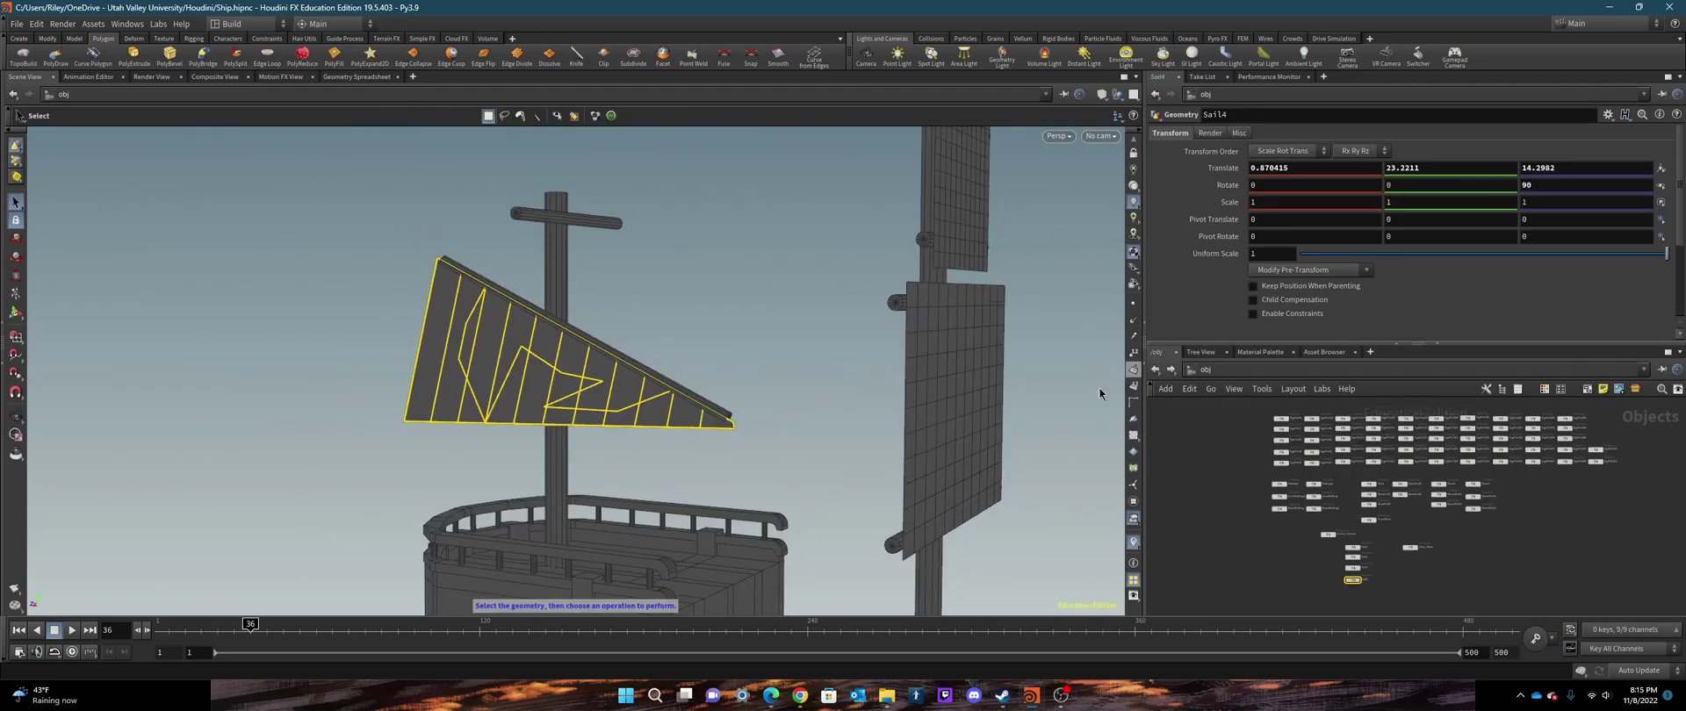
{"action": "middle_click_drag", "start_coordinate": [1066, 403], "coordinate": [688, 312]}
{"action": "scroll", "coordinate": [687, 312], "scroll_direction": "down", "scroll_amount": 3}
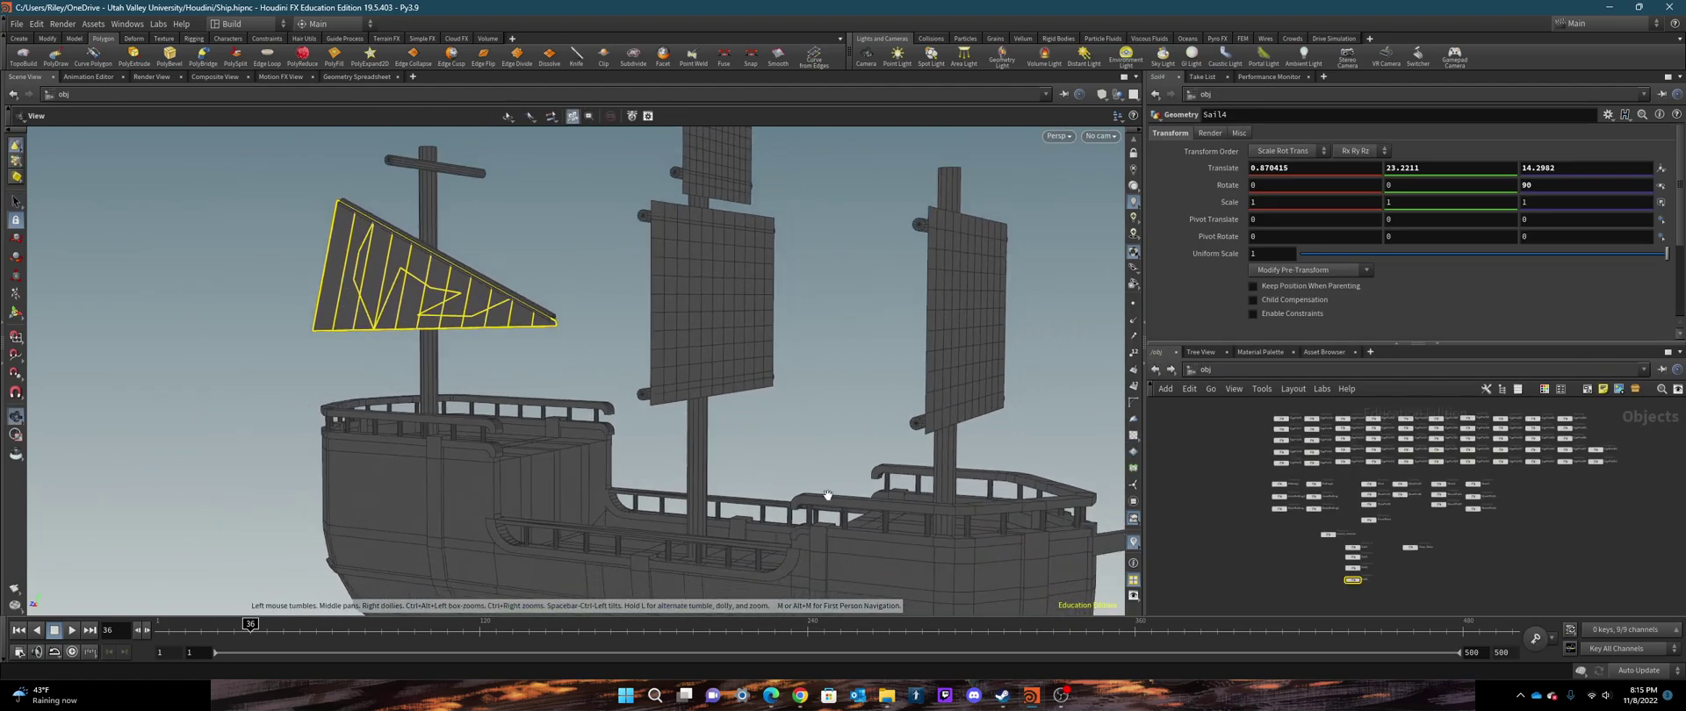
{"action": "scroll", "coordinate": [1413, 552], "scroll_direction": "up", "scroll_amount": 5}
{"action": "scroll", "coordinate": [1415, 554], "scroll_direction": "up", "scroll_amount": 4}
Open Ship_Base and connect two nearby points on the hull's curved side with a Shortest Distance split
{"action": "double_click", "coordinate": [1404, 531]}
{"action": "middle_click_drag", "start_coordinate": [1018, 545], "coordinate": [838, 432], "text": "alt"}
{"action": "left_click_drag", "start_coordinate": [838, 431], "coordinate": [783, 252]}
{"action": "key", "text": "s"}
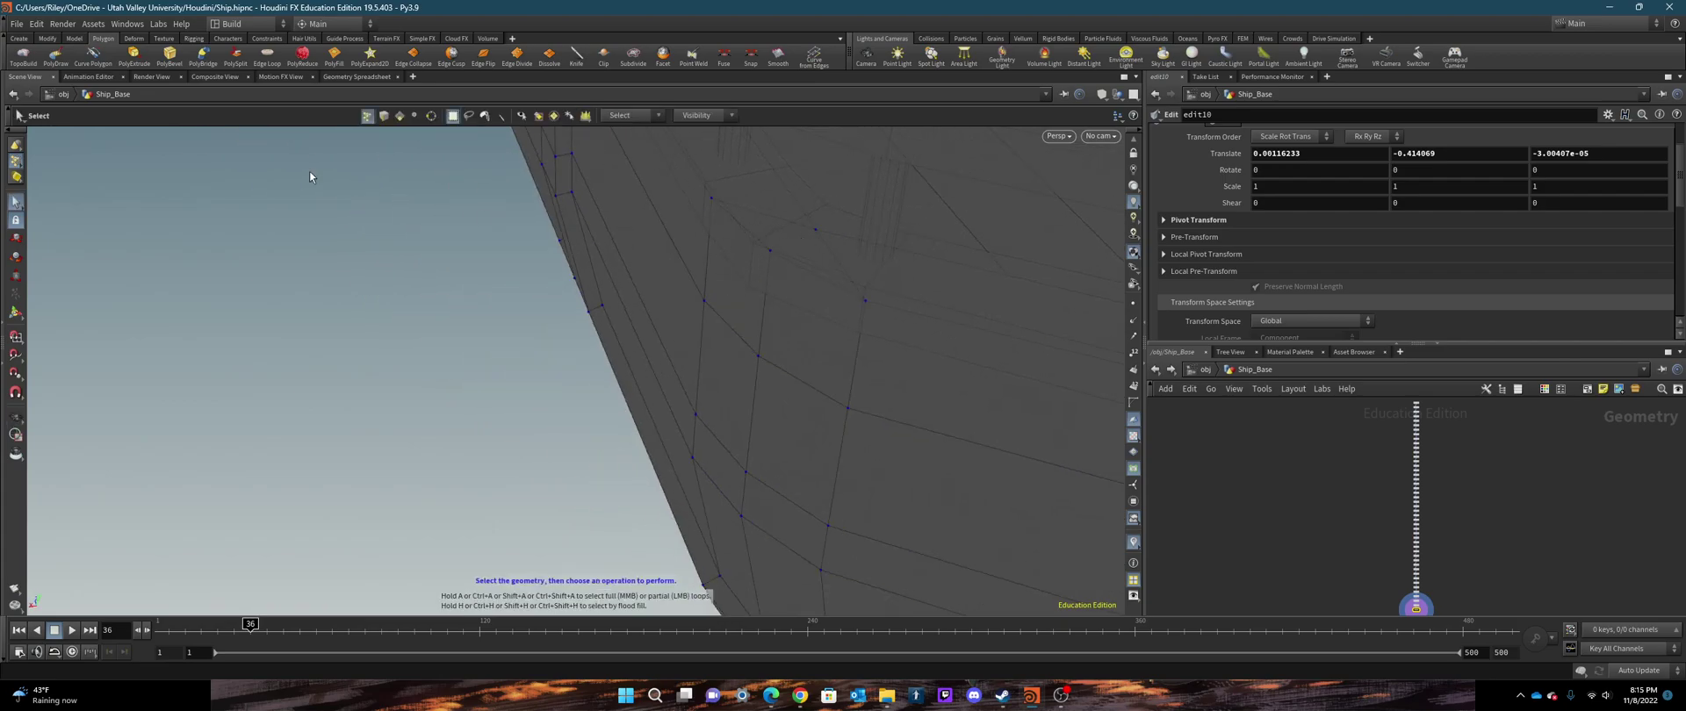
{"action": "left_click", "coordinate": [261, 58]}
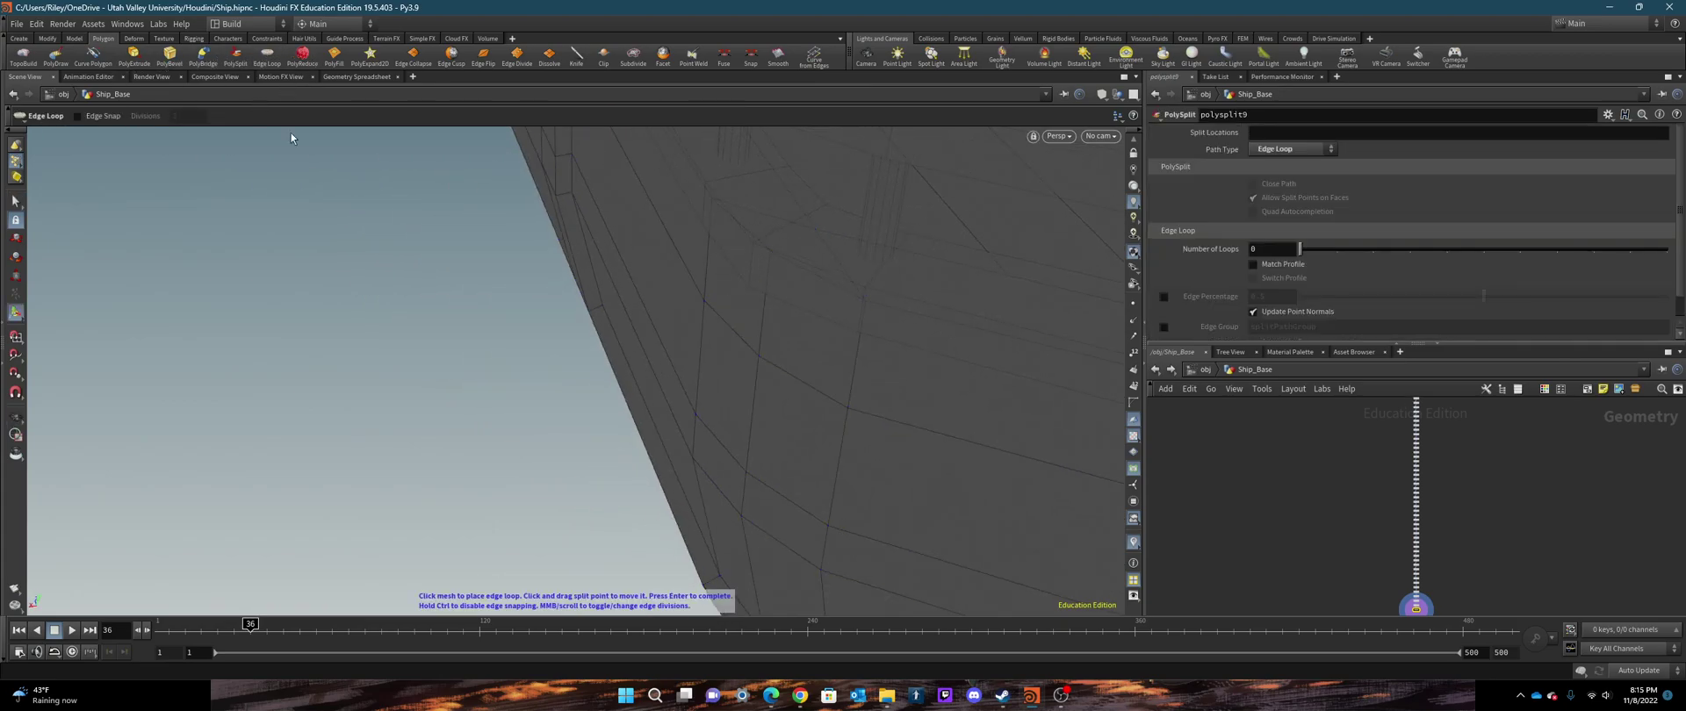
{"action": "left_click", "coordinate": [1286, 149]}
{"action": "left_click", "coordinate": [1287, 165]}
{"action": "middle_click_drag", "start_coordinate": [806, 233], "coordinate": [775, 292], "text": "alt"}
{"action": "left_click", "coordinate": [746, 297]}
{"action": "left_click", "coordinate": [793, 278]}
{"action": "key", "text": "Return"}
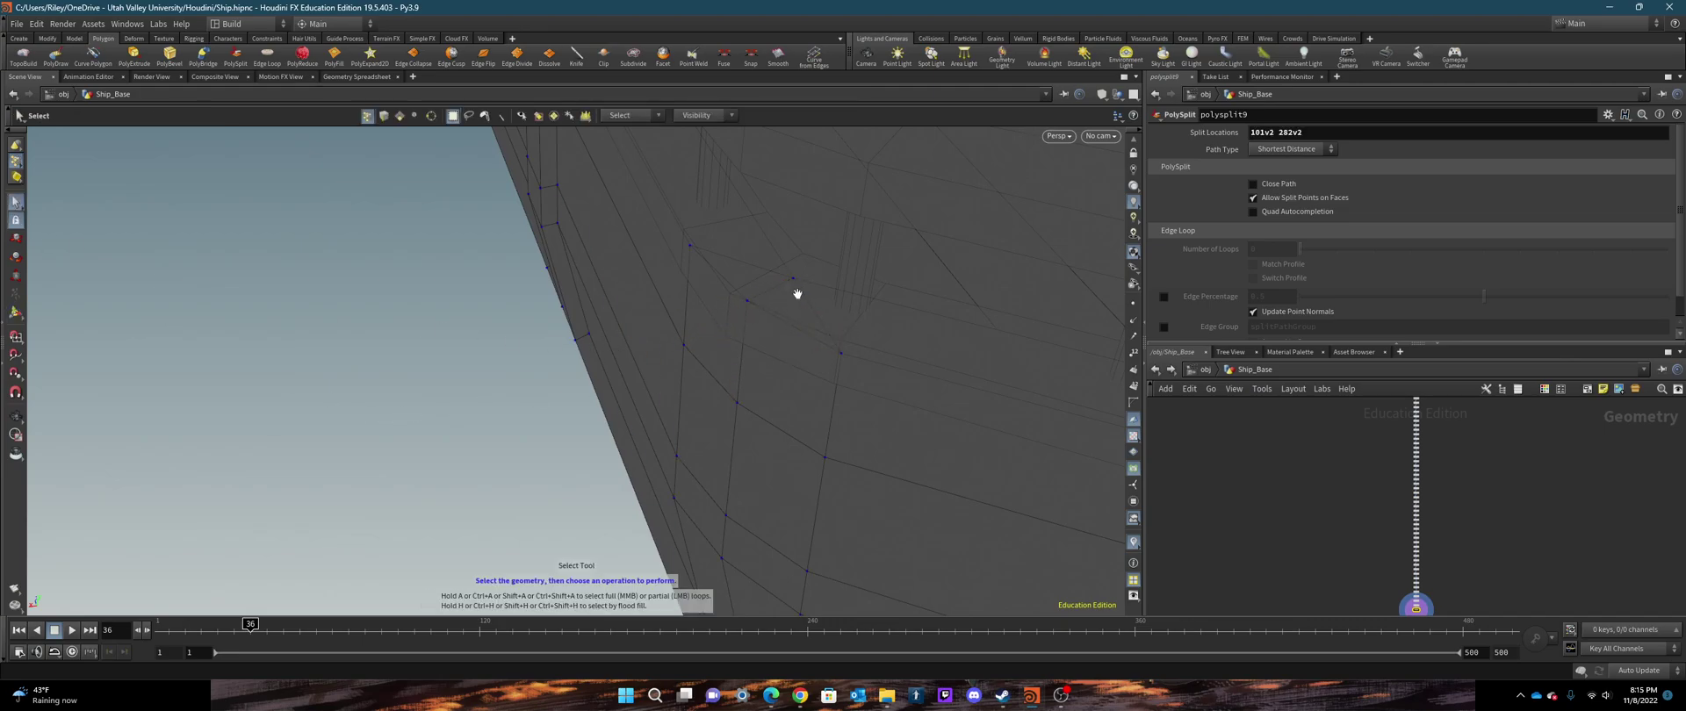
Undo the hull's split path and return to the object level
{"action": "left_click_drag", "start_coordinate": [802, 290], "coordinate": [1039, 274], "text": "alt"}
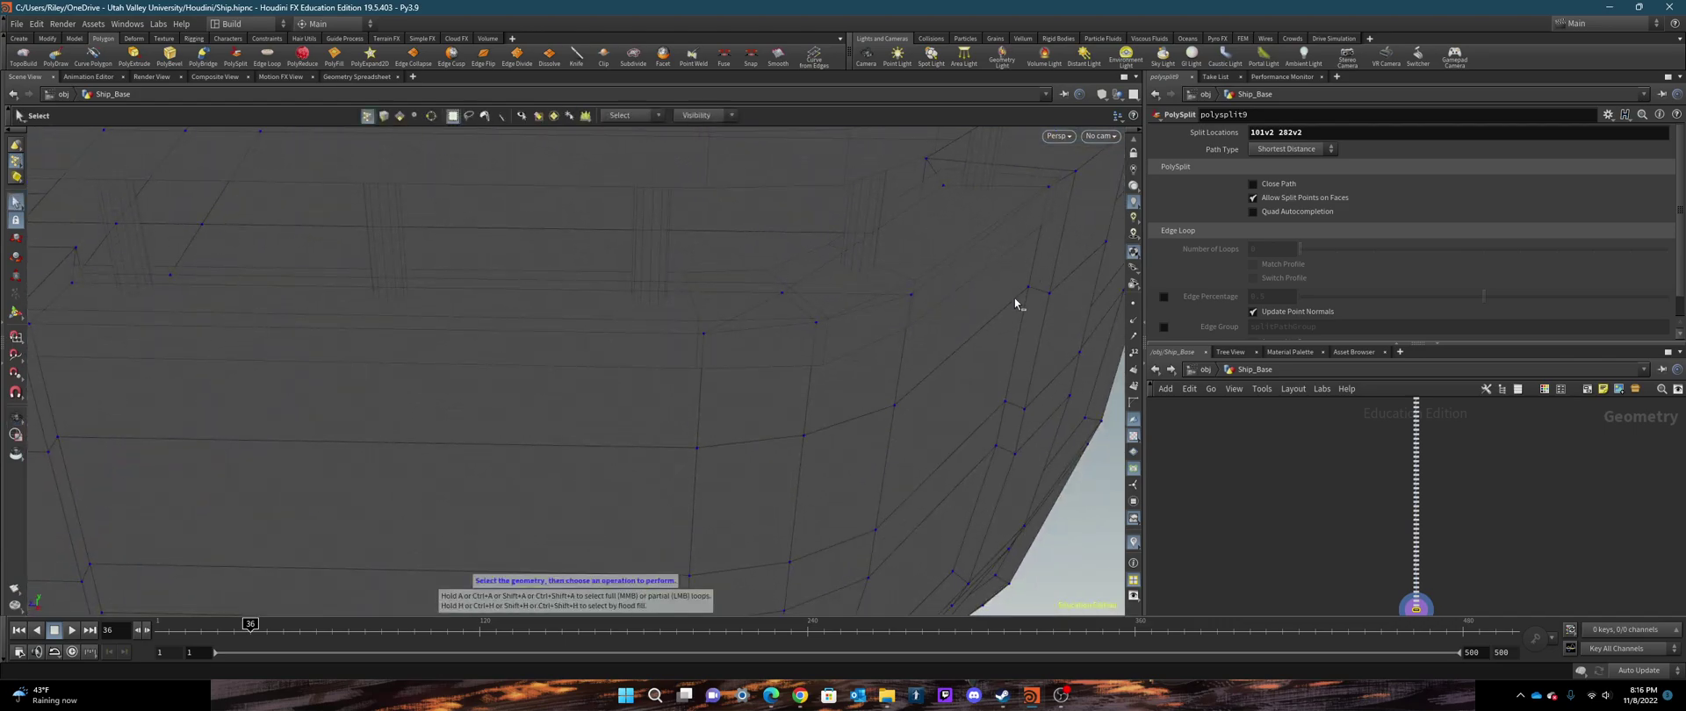
{"action": "key", "text": "ctrl+z"}
{"action": "key", "text": "ctrl+z"}
{"action": "left_click_drag", "start_coordinate": [1035, 401], "coordinate": [884, 411], "text": "alt"}
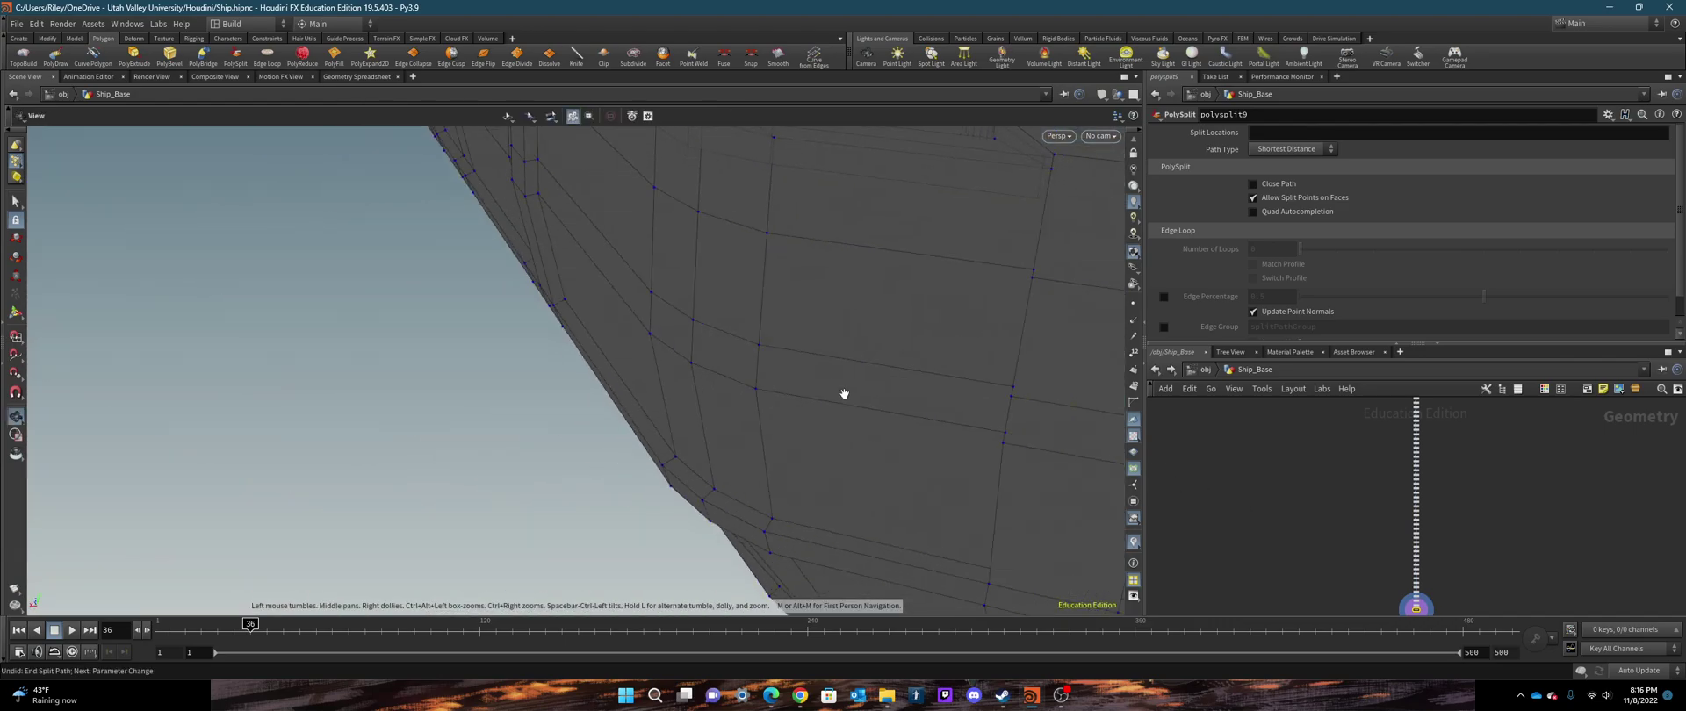
{"action": "left_click", "coordinate": [1170, 371]}
{"action": "scroll", "coordinate": [727, 437], "scroll_direction": "down", "scroll_amount": 10, "text": "alt"}
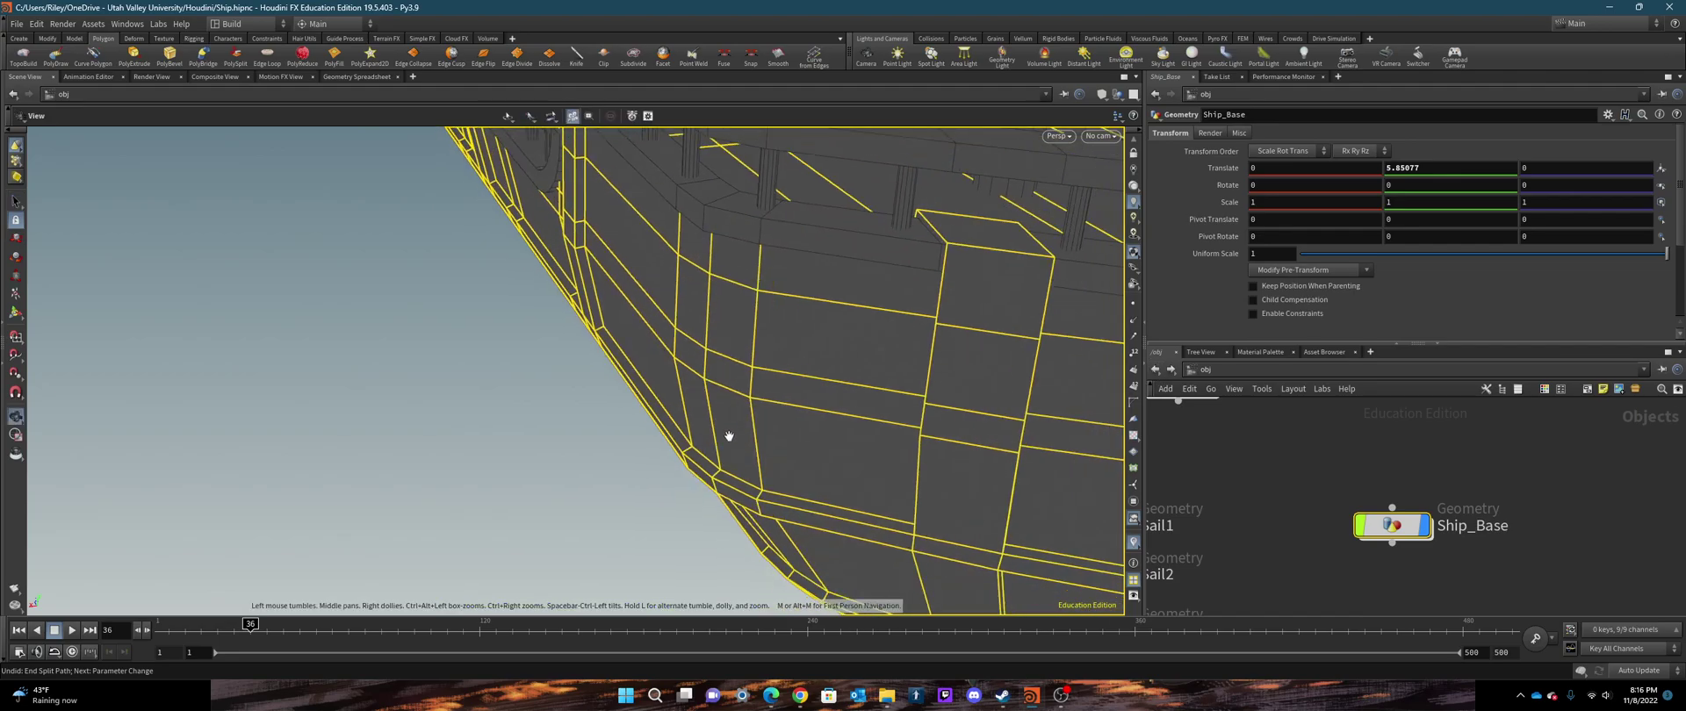
Reopen Sail4, try its grid with 4 rows and 5 columns, and restore both to 2
{"action": "left_click_drag", "start_coordinate": [708, 433], "coordinate": [591, 249], "text": "alt"}
{"action": "middle_click_drag", "start_coordinate": [591, 249], "coordinate": [668, 303], "text": "alt"}
{"action": "scroll", "coordinate": [1240, 527], "scroll_direction": "down", "scroll_amount": 6}
{"action": "scroll", "coordinate": [1274, 531], "scroll_direction": "up", "scroll_amount": 3}
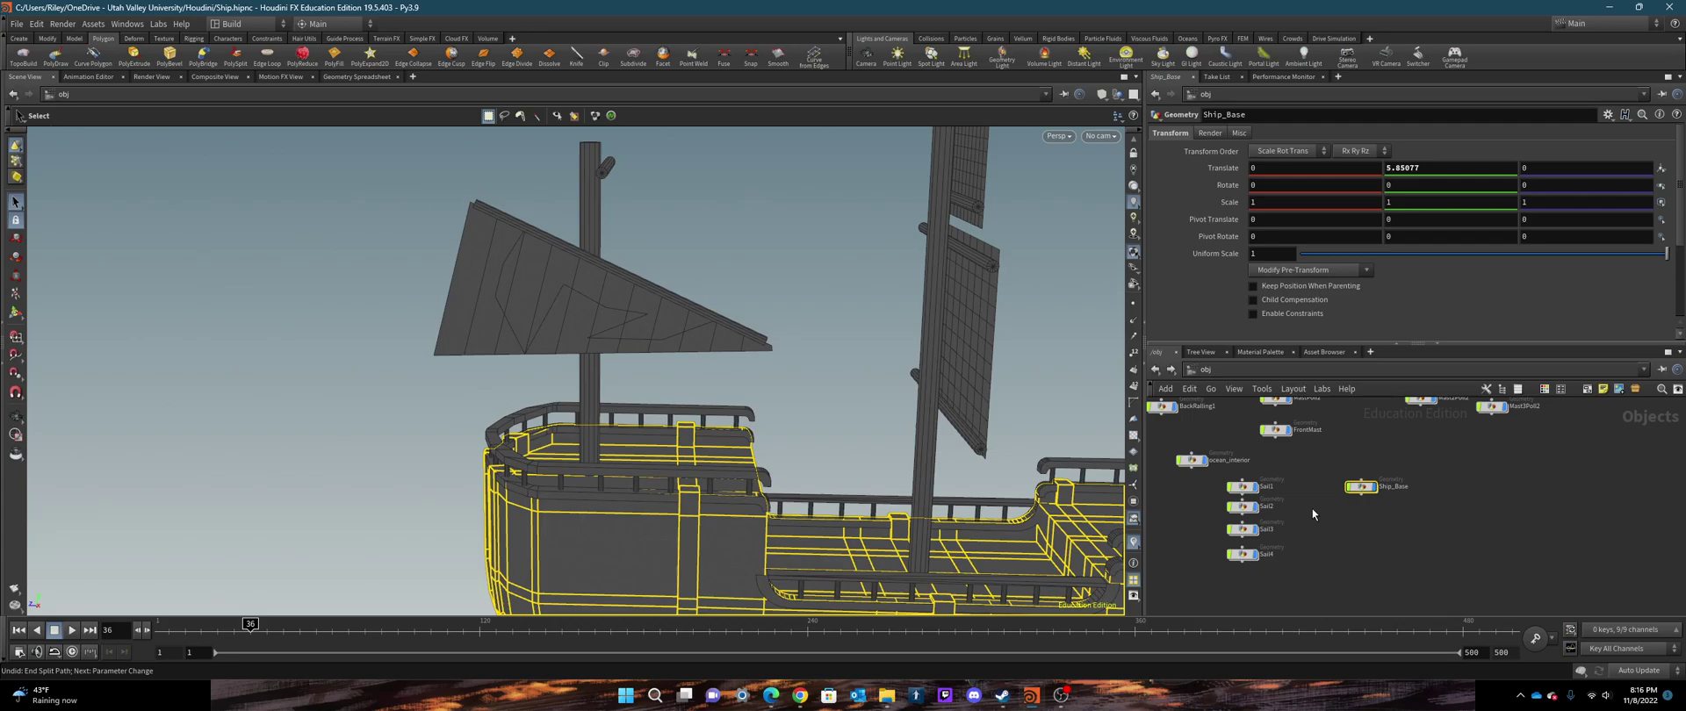
{"action": "key", "text": "Escape"}
{"action": "left_click_drag", "start_coordinate": [667, 307], "coordinate": [546, 272]}
{"action": "key", "text": "s"}
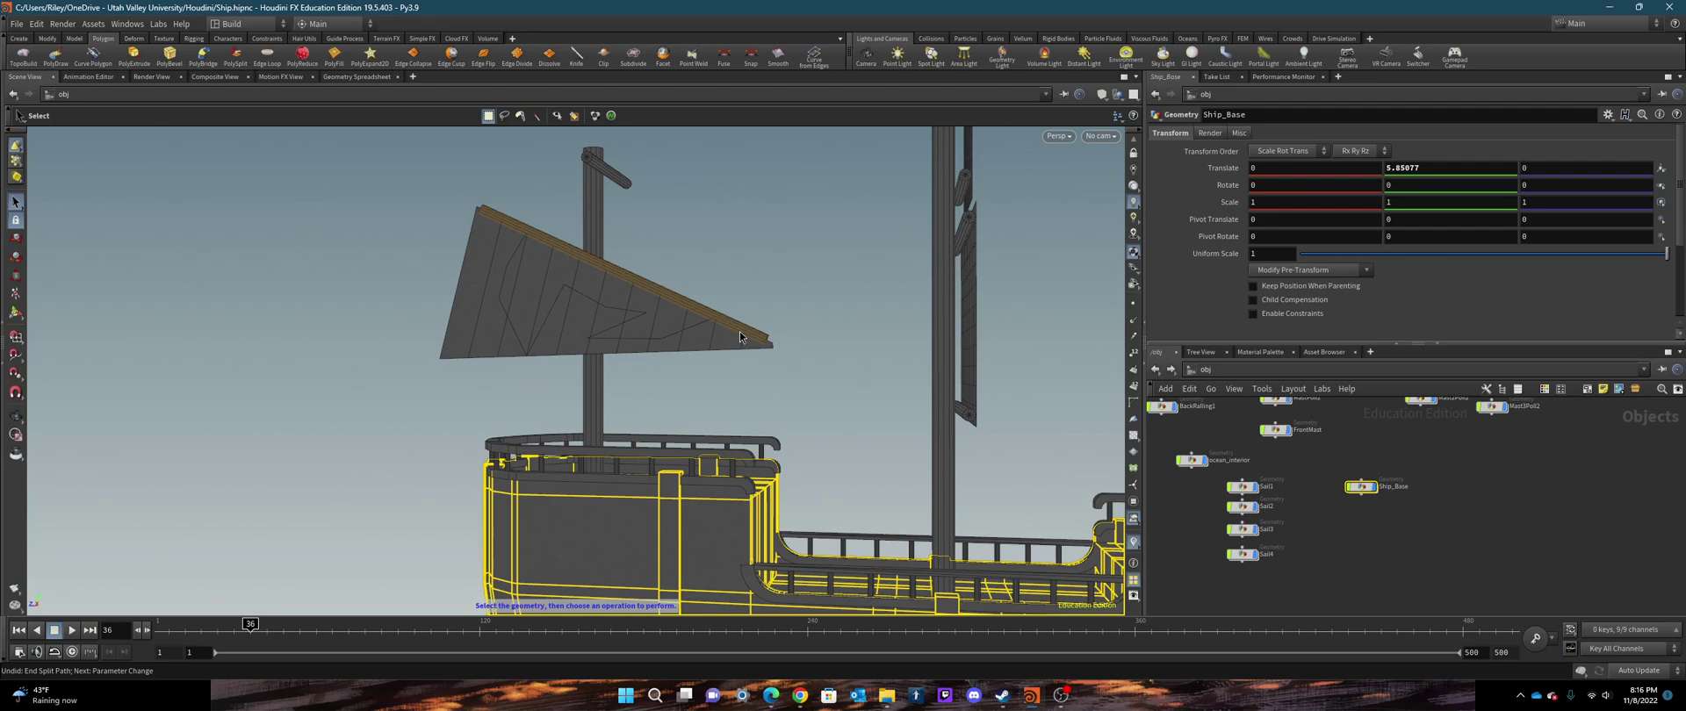
{"action": "double_click", "coordinate": [1241, 554]}
{"action": "left_click", "coordinate": [1323, 411]}
{"action": "left_click_drag", "start_coordinate": [1309, 233], "coordinate": [1331, 251]}
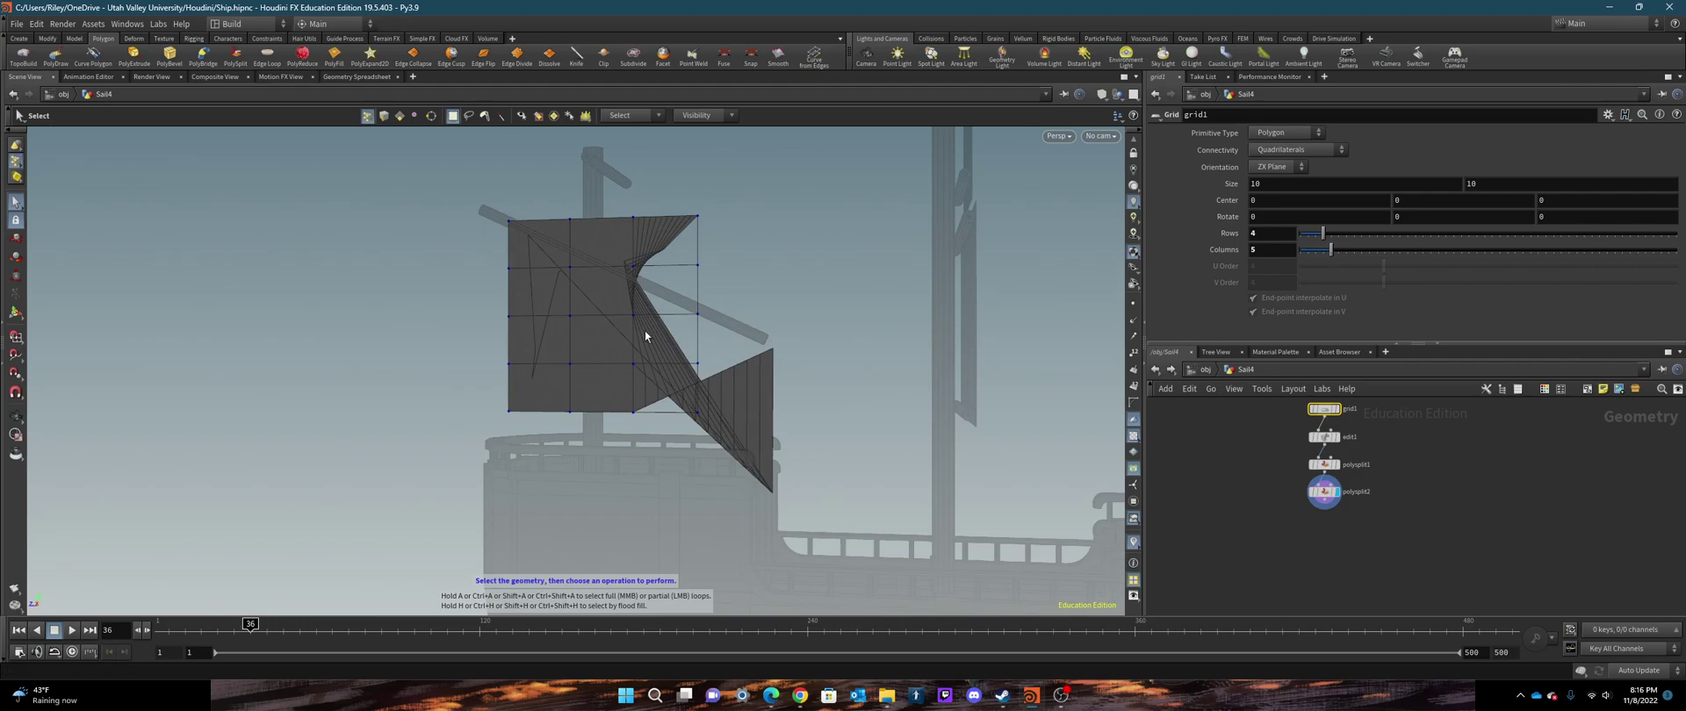
{"action": "left_click_drag", "start_coordinate": [638, 335], "coordinate": [580, 260], "text": "alt"}
{"action": "left_click_drag", "start_coordinate": [725, 387], "coordinate": [740, 414], "text": "alt"}
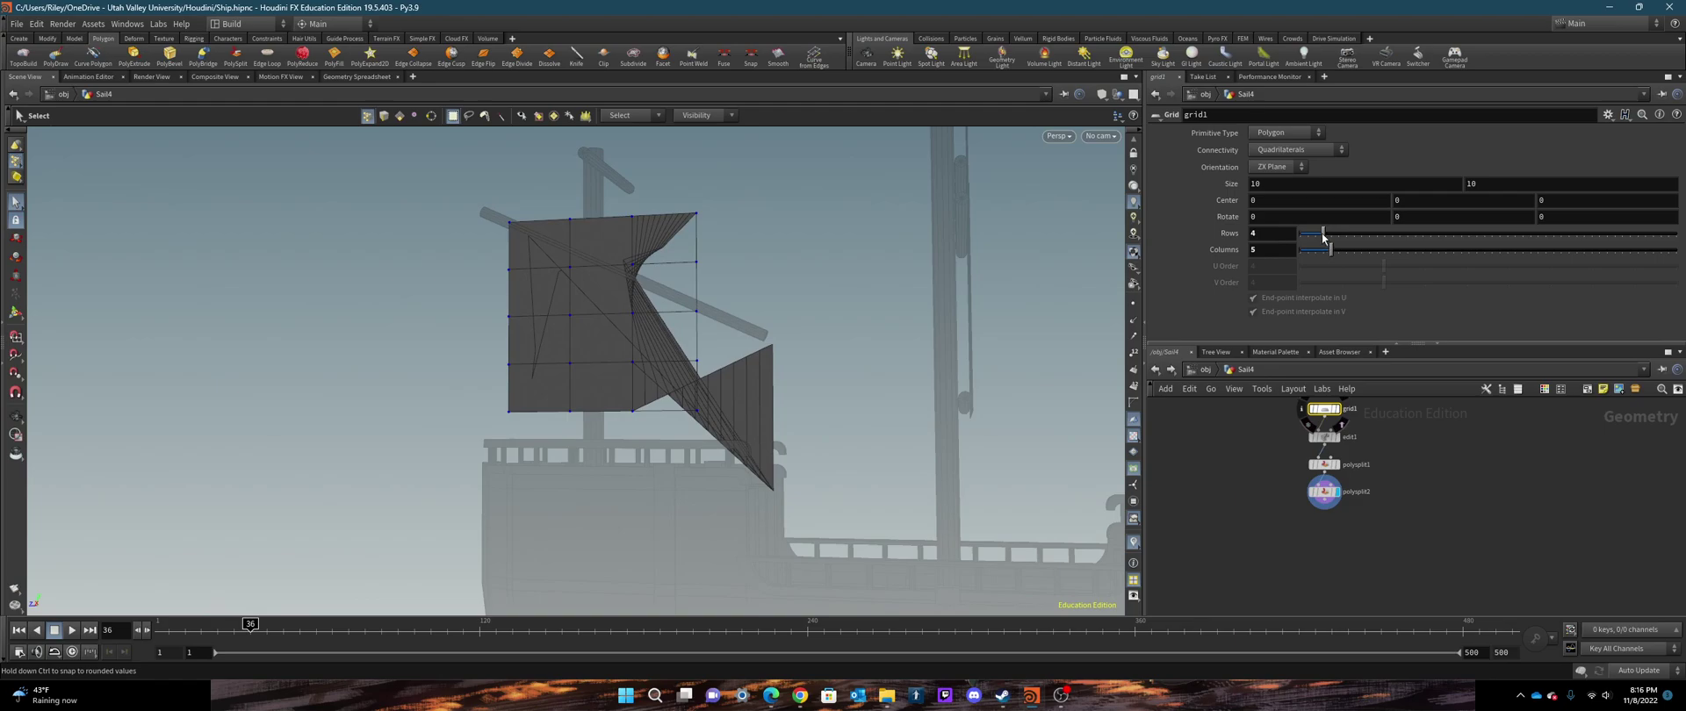
{"action": "left_click_drag", "start_coordinate": [1321, 236], "coordinate": [1307, 251]}
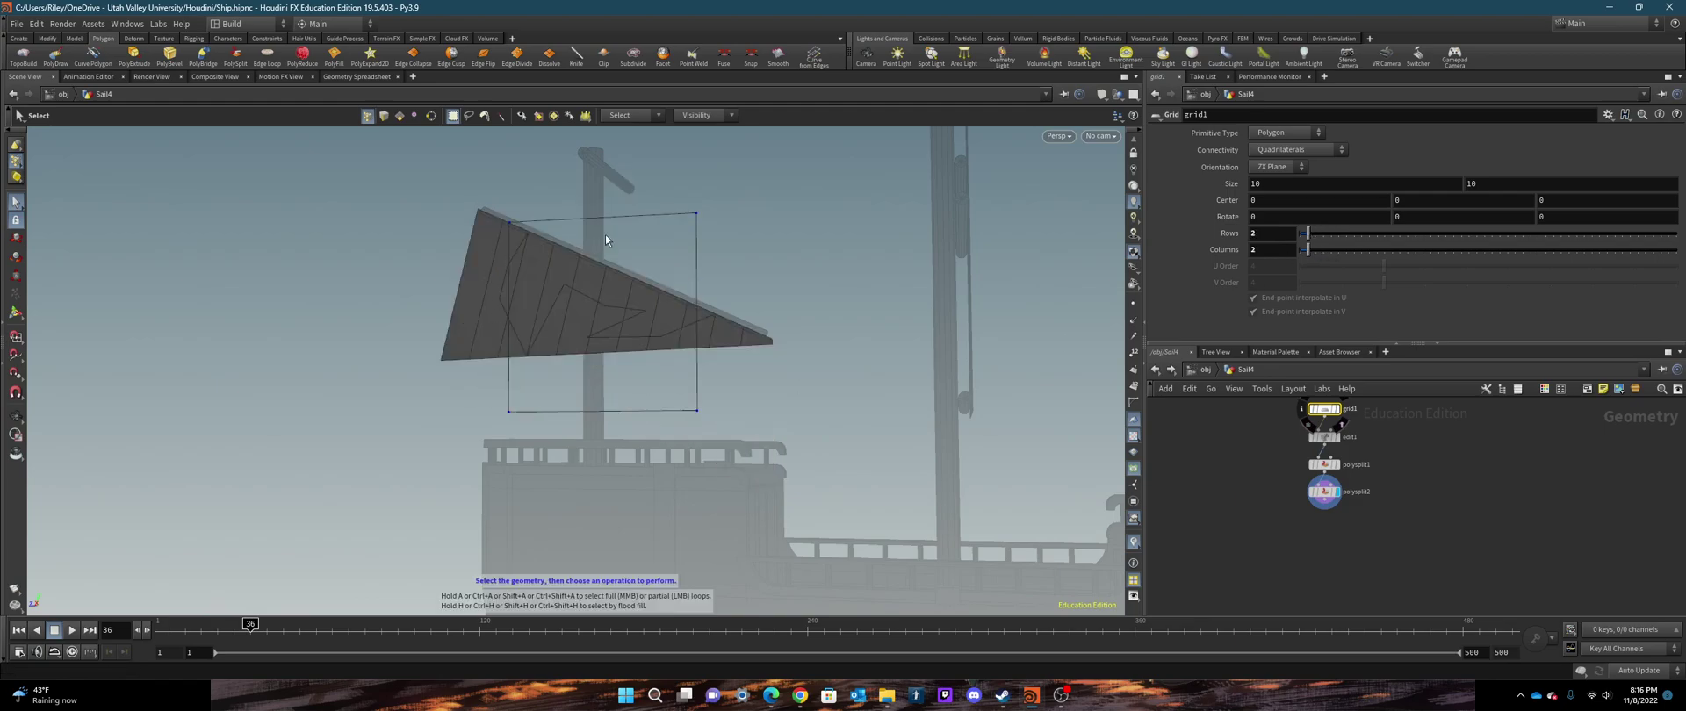
{"action": "left_click_drag", "start_coordinate": [655, 248], "coordinate": [651, 364], "text": "alt"}
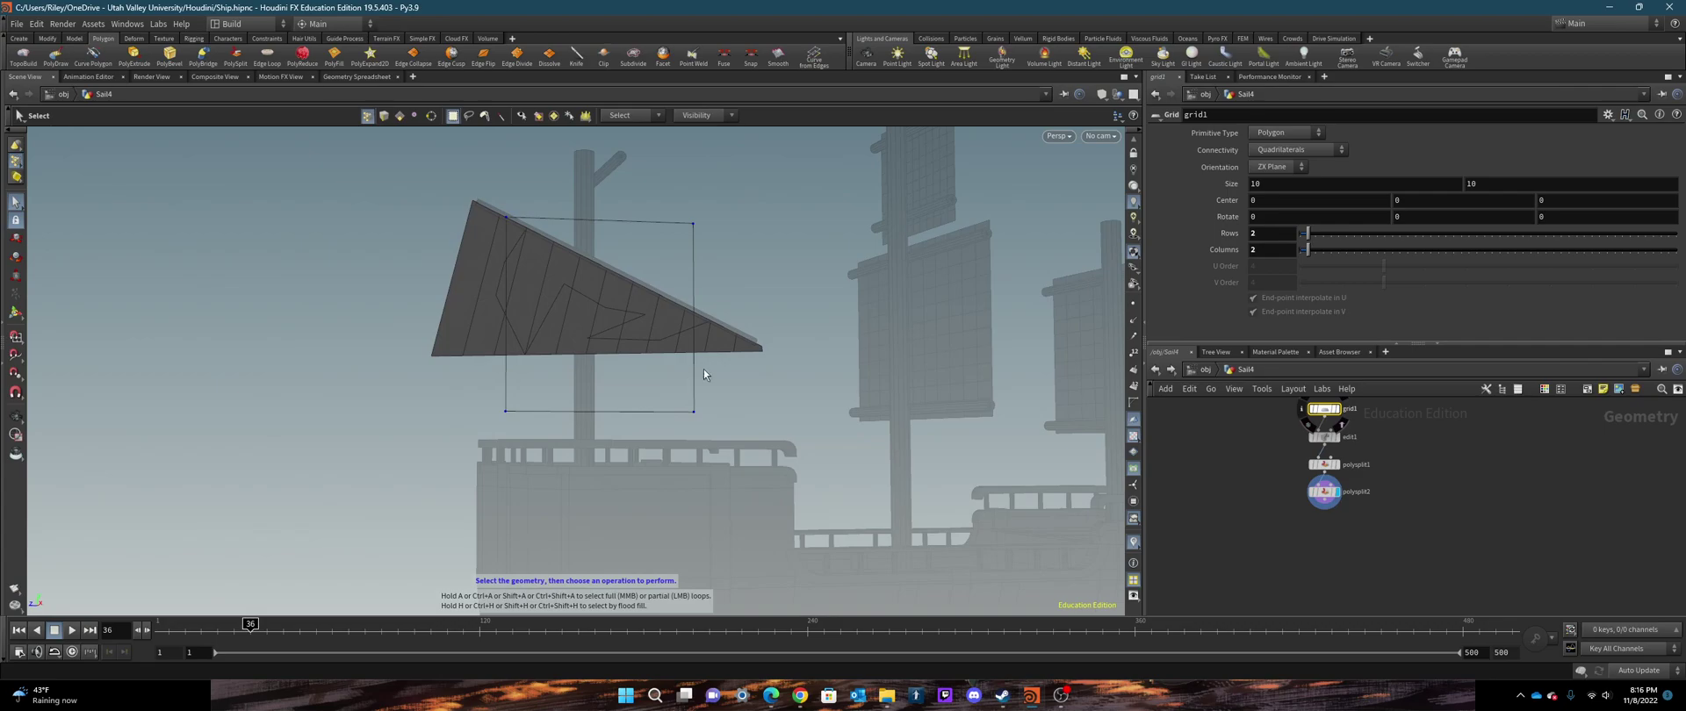
Select the triangular sail's second split node and examine its parameters
{"action": "left_click", "coordinate": [1336, 492]}
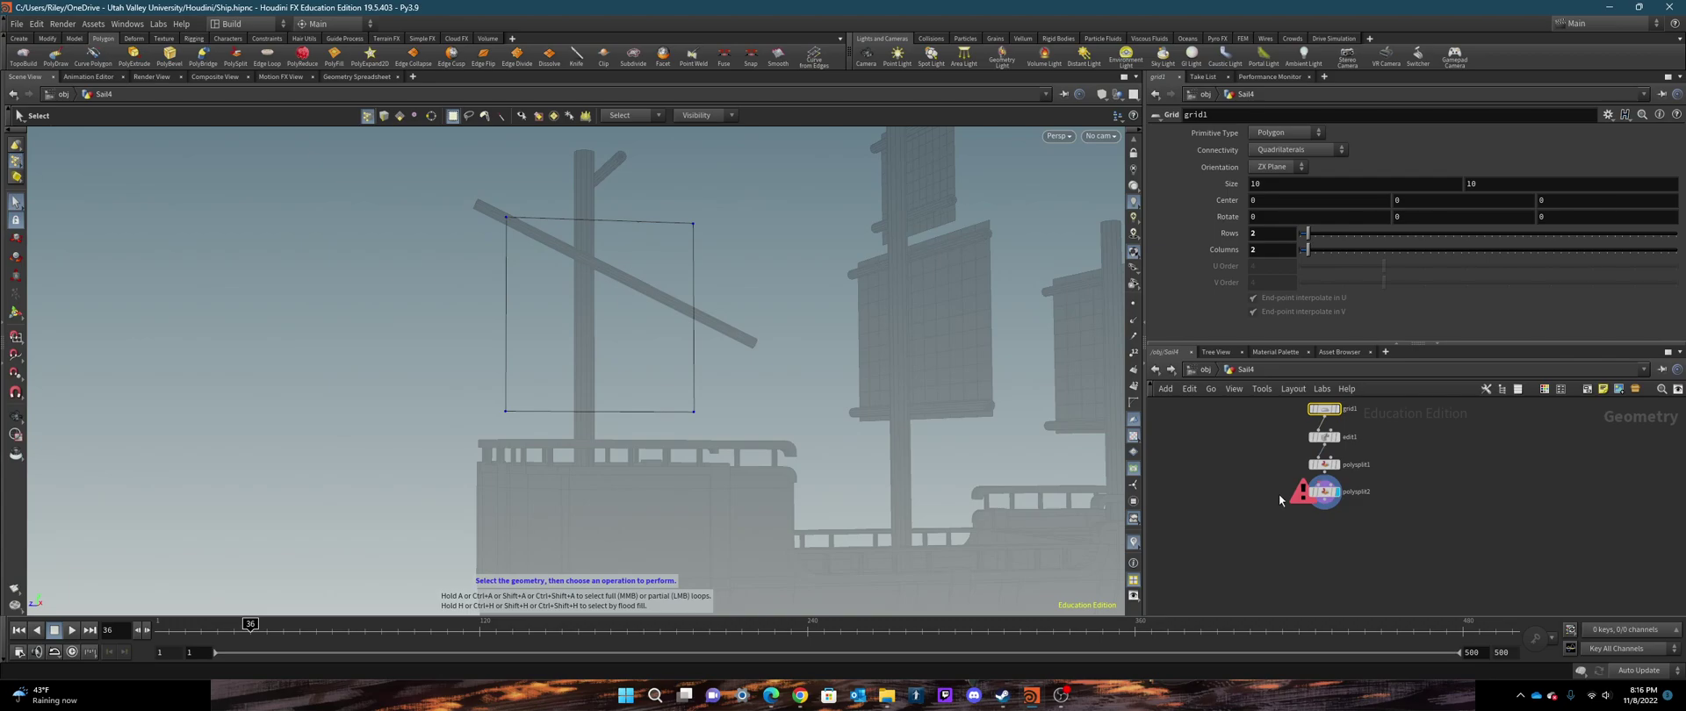
{"action": "left_click_drag", "start_coordinate": [1325, 473], "coordinate": [1319, 485]}
{"action": "left_click", "coordinate": [1324, 492]}
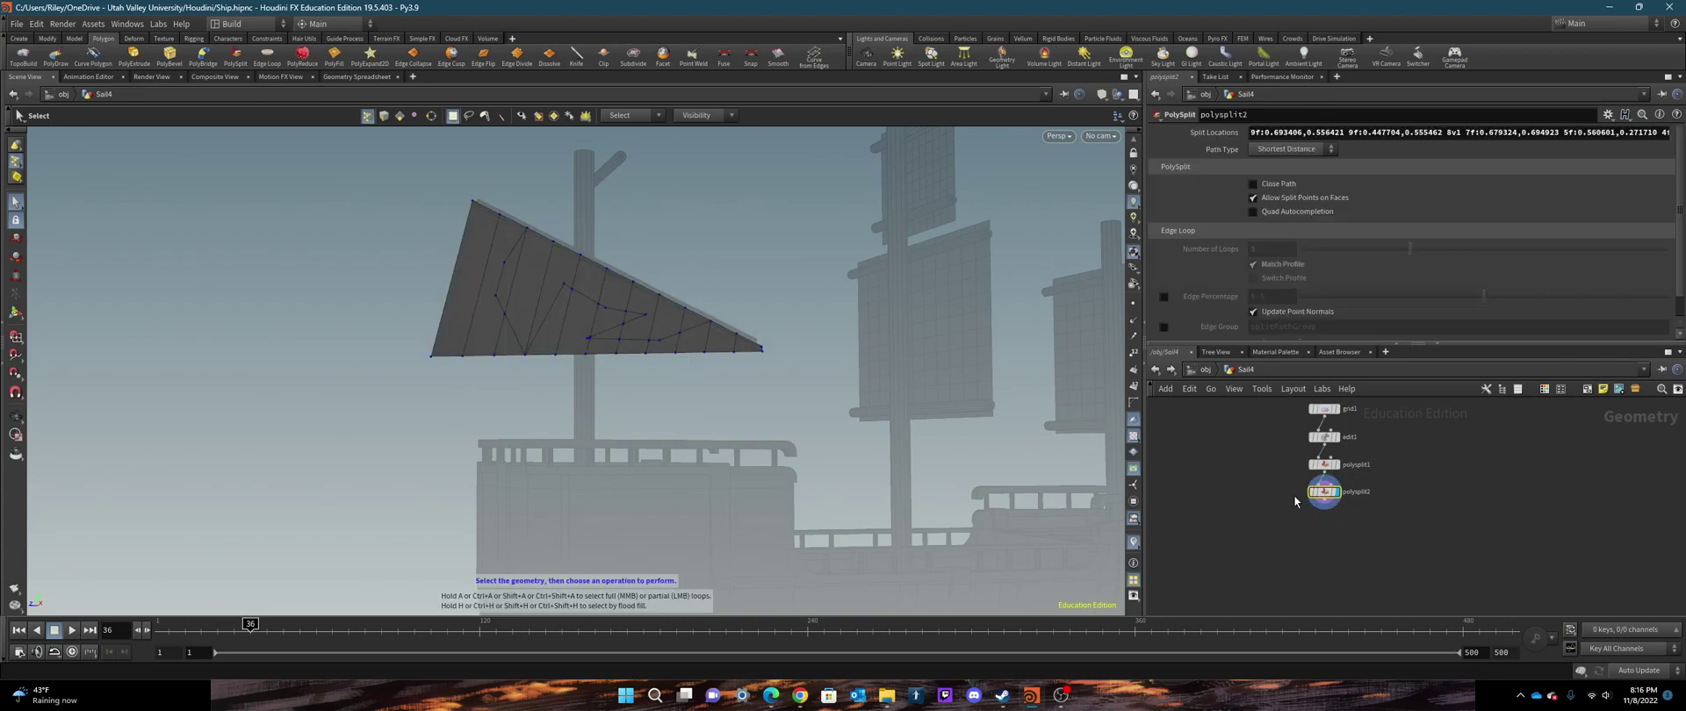
{"action": "scroll", "coordinate": [1391, 292], "scroll_direction": "down", "scroll_amount": 2}
{"action": "scroll", "coordinate": [1391, 293], "scroll_direction": "up", "scroll_amount": 2}
{"action": "scroll", "coordinate": [1391, 293], "scroll_direction": "down", "scroll_amount": 2}
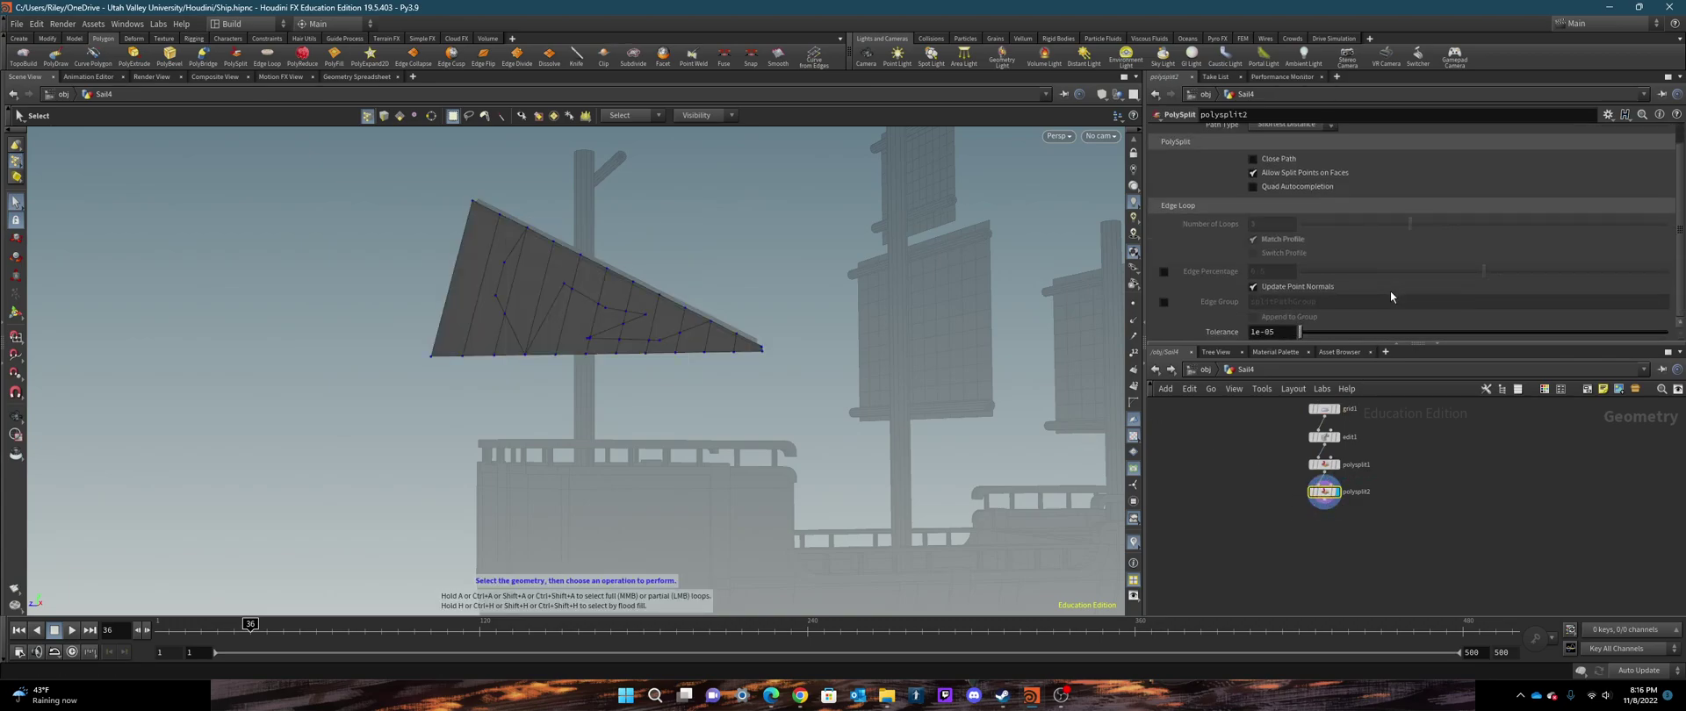